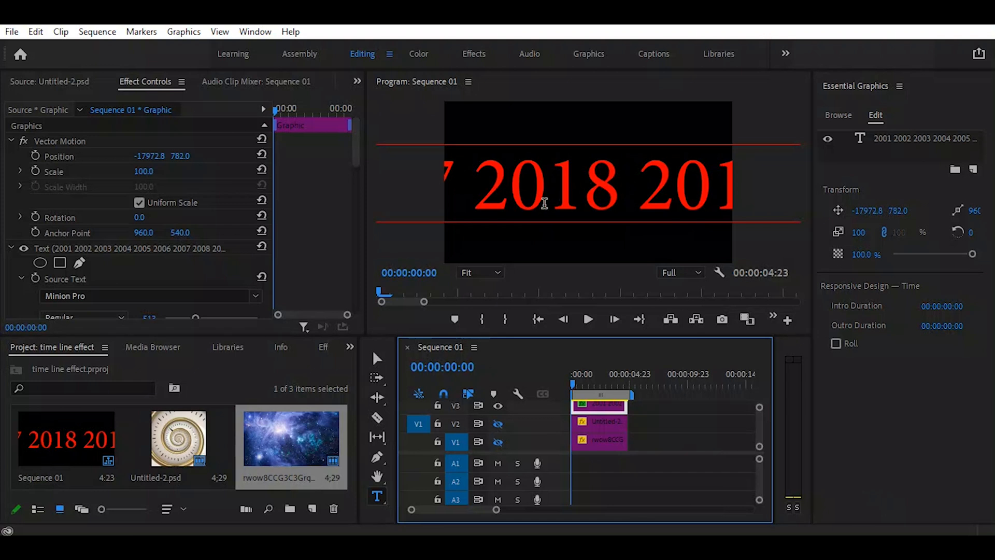
# Set the year text's horizontal position to 1043.2 so that 2001 sits in the frame.
pyautogui.moveTo(149, 156); pyautogui.dragTo(595, 156)
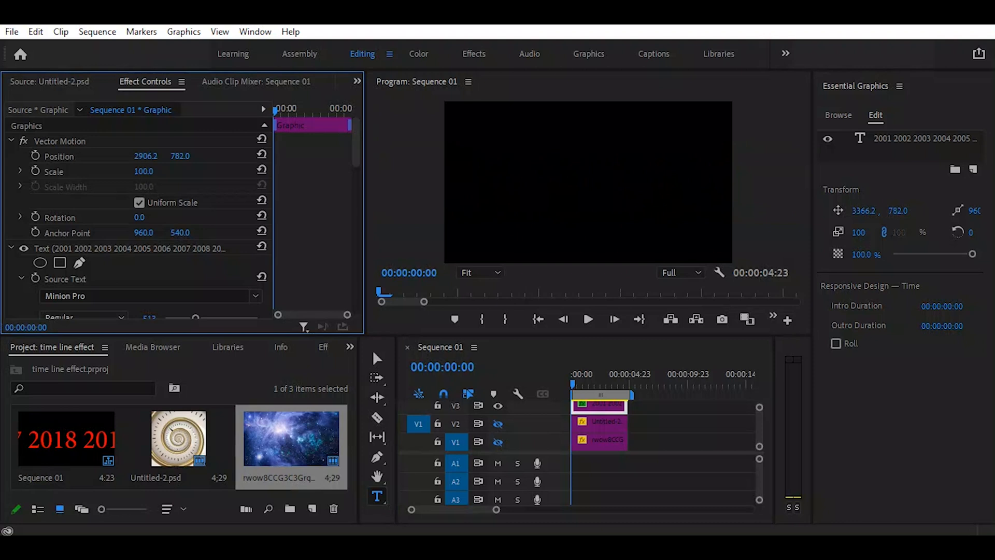
pyautogui.moveTo(577, 156); pyautogui.dragTo(543, 155)
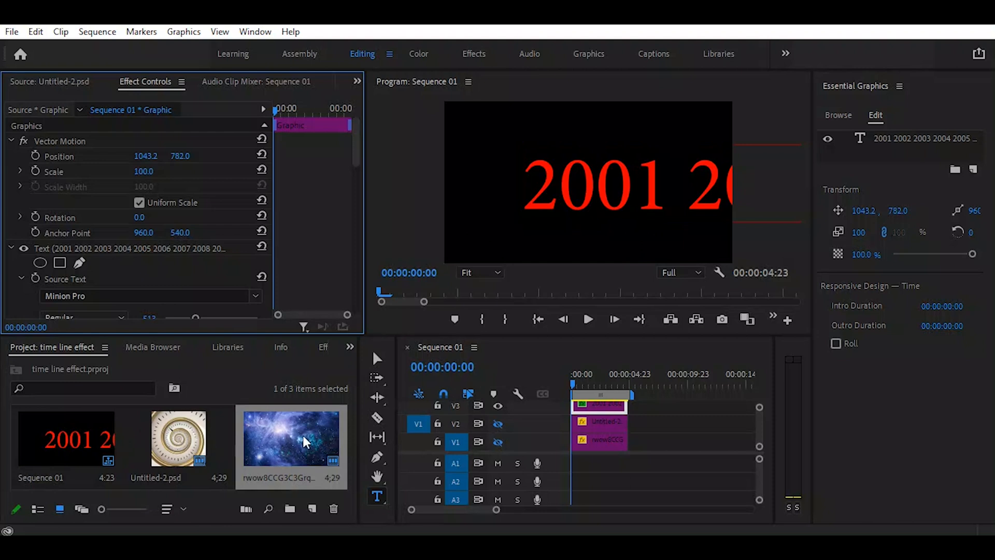
# Make the spiral clock track V2 and the galaxy background track V1 visible.
pyautogui.click(498, 424)
pyautogui.click(577, 381)
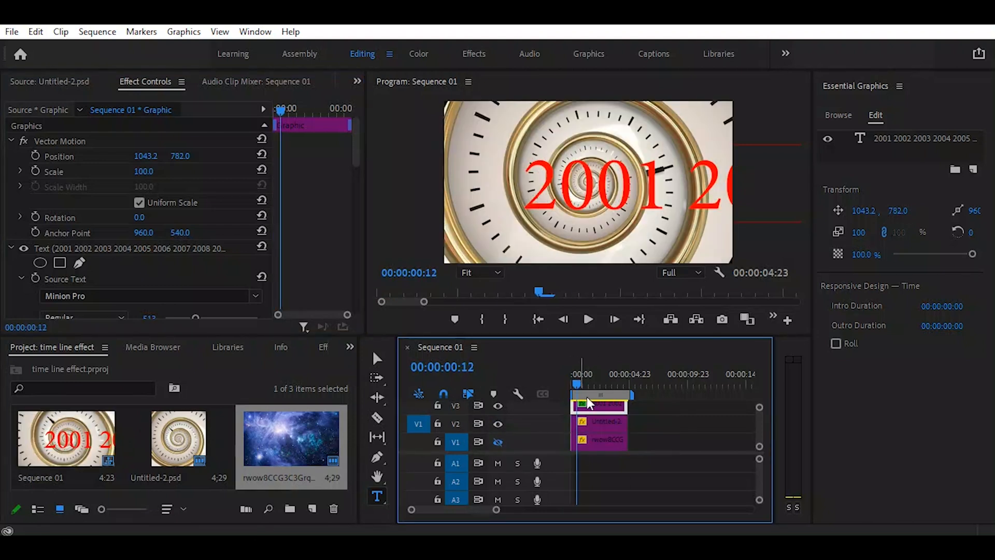
pyautogui.click(611, 421)
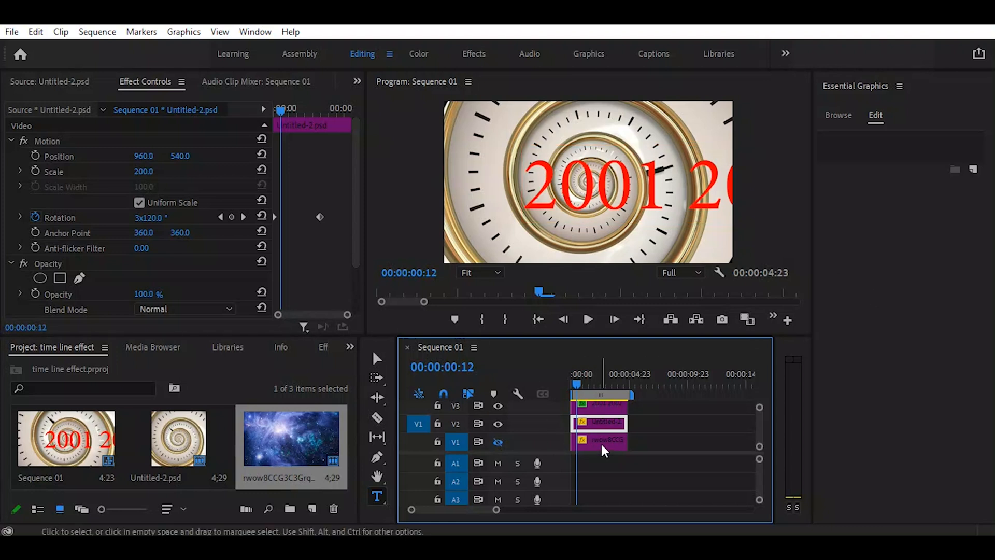
pyautogui.click(497, 442)
# Check the three stacked clips, leave the V3 text graphic selected, and return the playhead to the sequence start.
pyautogui.click(594, 407)
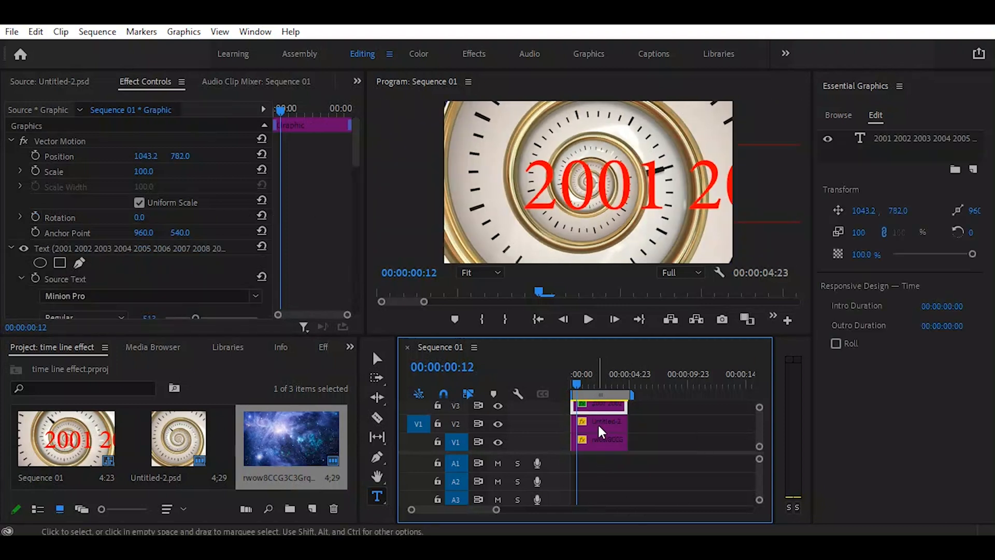
pyautogui.click(599, 425)
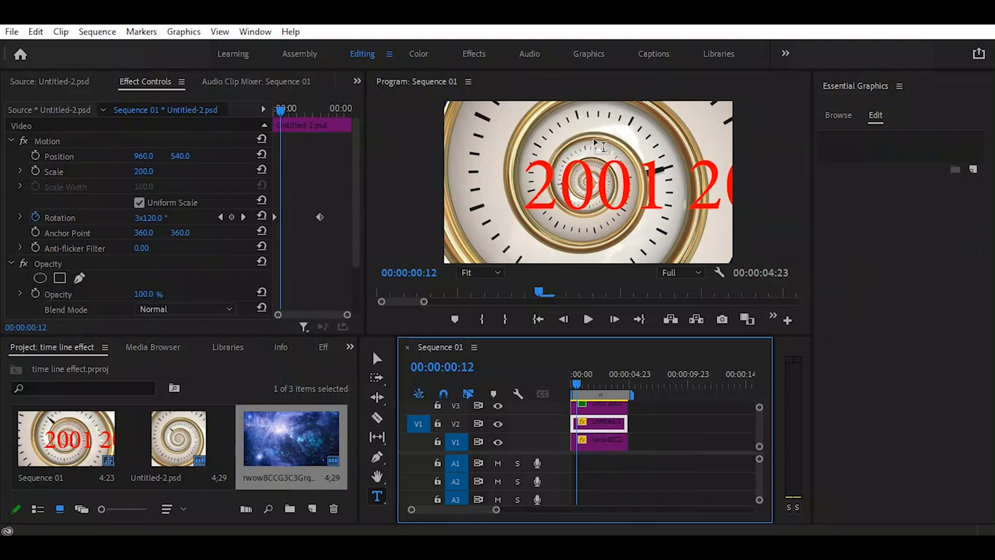
pyautogui.click(603, 446)
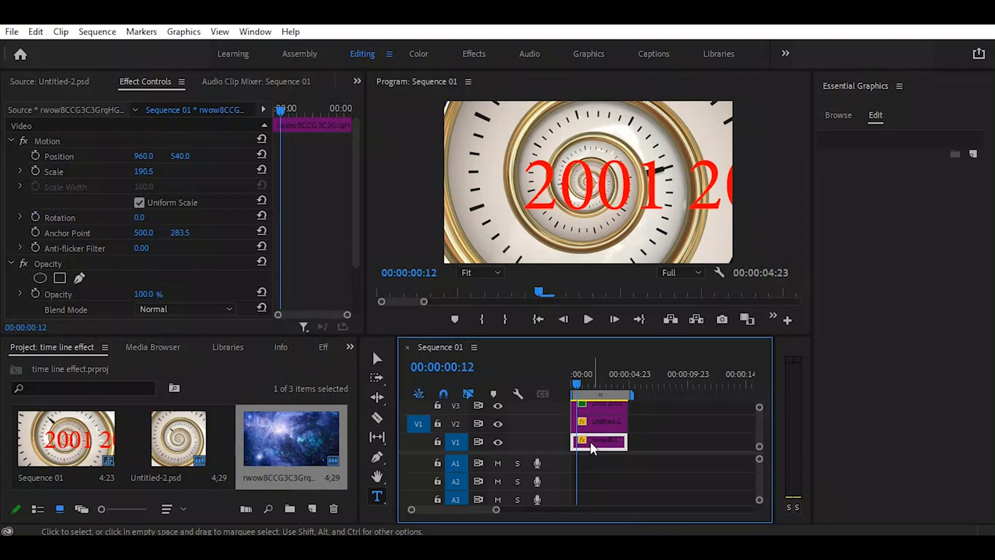
pyautogui.click(601, 405)
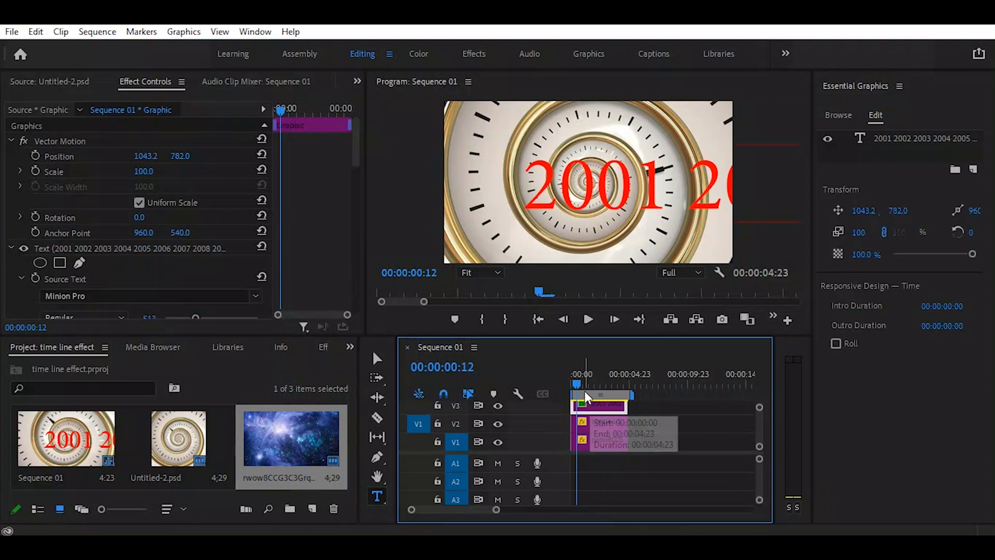
pyautogui.moveTo(578, 381); pyautogui.dragTo(557, 375)
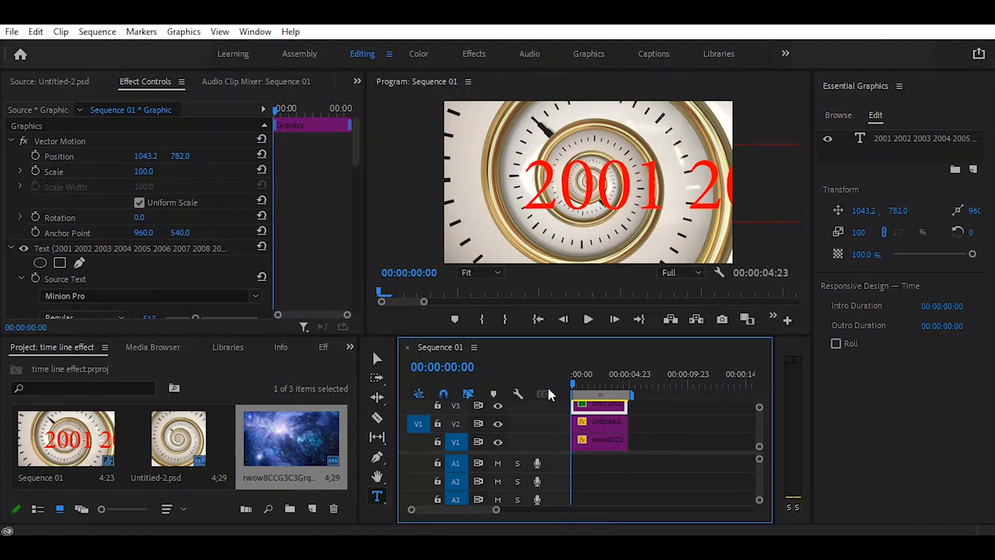
# Select the year text layer, then close Essential Graphics and reopen it showing the layer's editable properties.
pyautogui.click(595, 189)
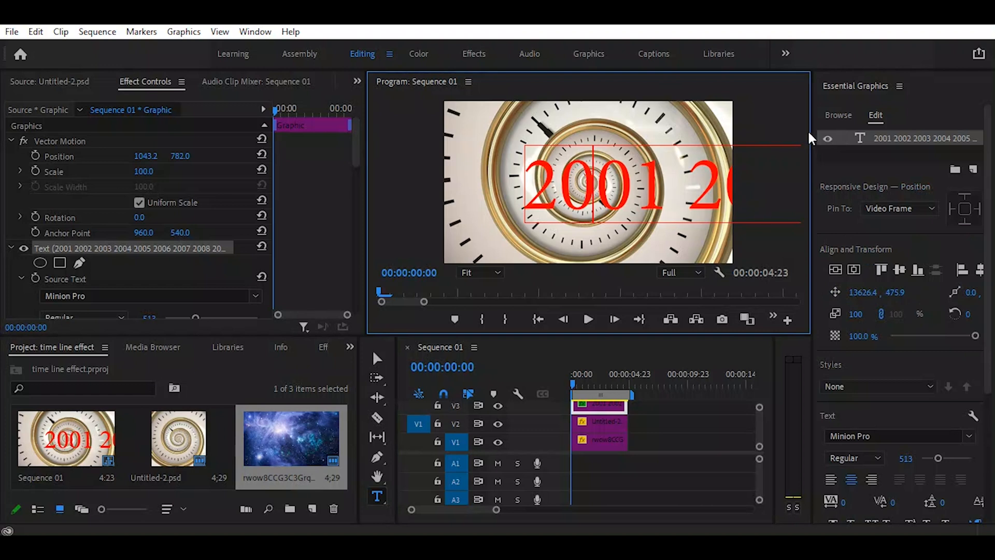
pyautogui.click(887, 85)
pyautogui.click(899, 86)
pyautogui.click(875, 94)
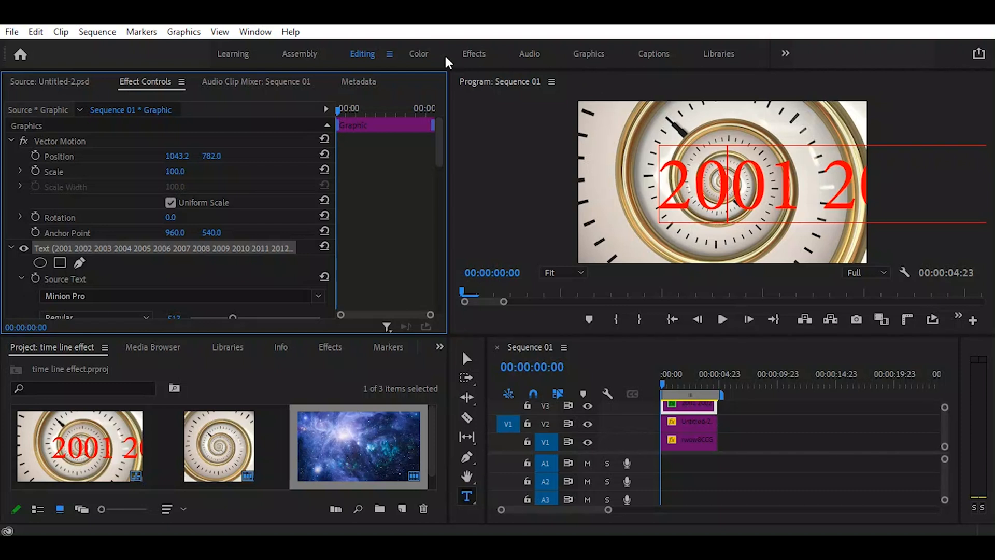
pyautogui.click(257, 32)
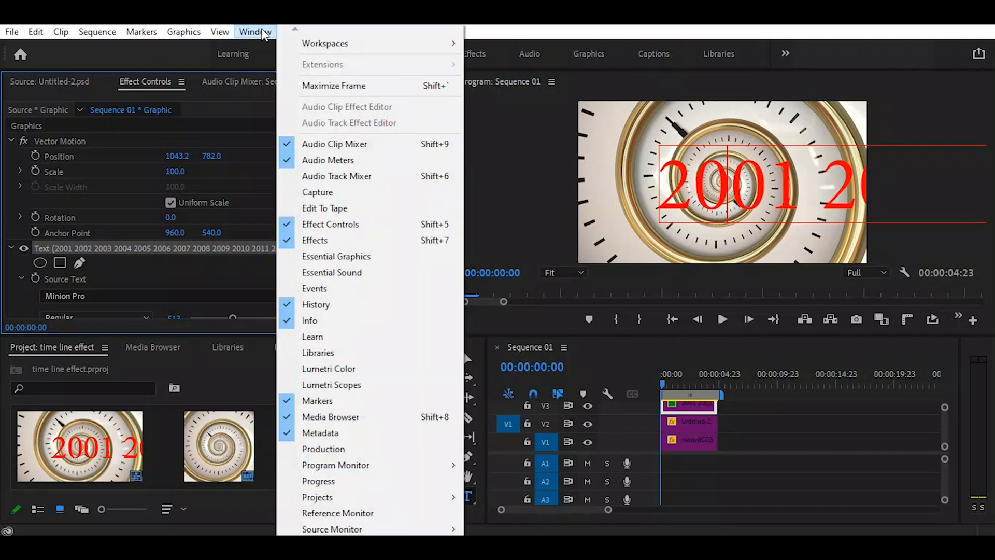
pyautogui.click(351, 255)
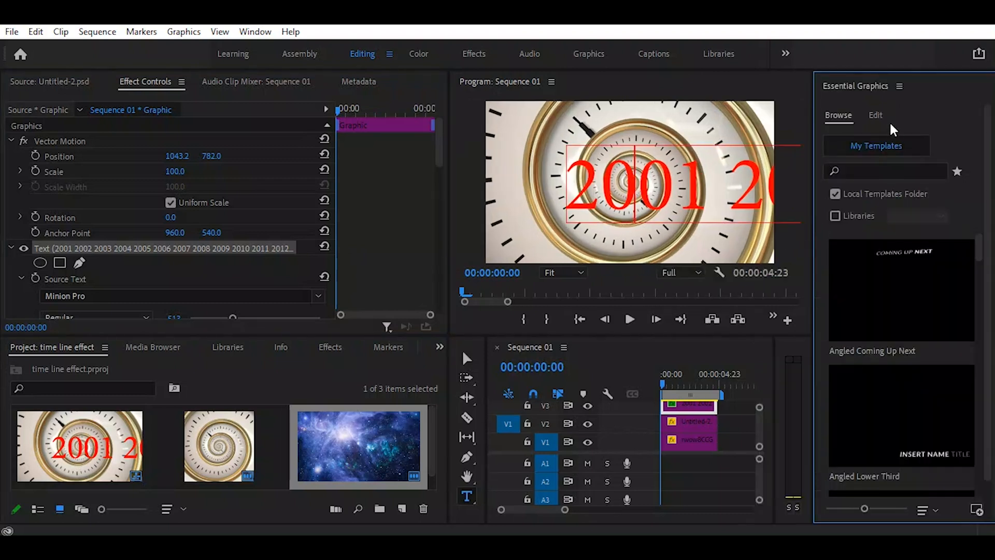
pyautogui.click(875, 116)
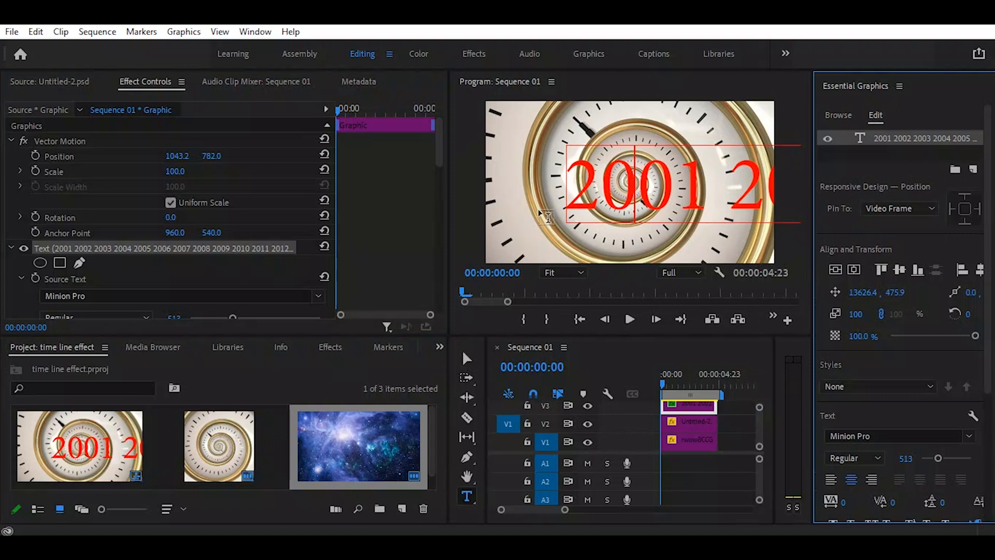
# Try to change the year text's fill color to blue 0012FF.
pyautogui.scroll(-2, 890, 406)
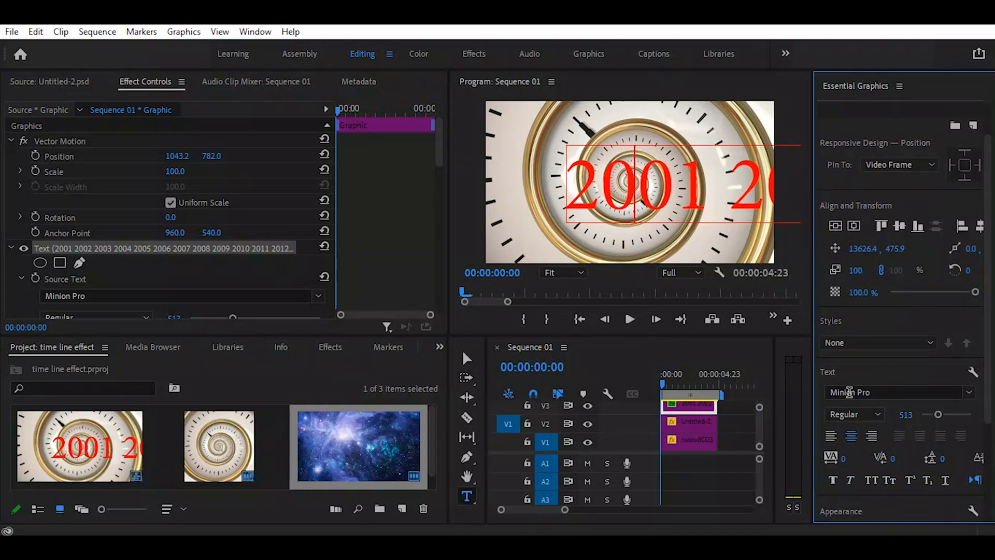
pyautogui.scroll(-3, 895, 405)
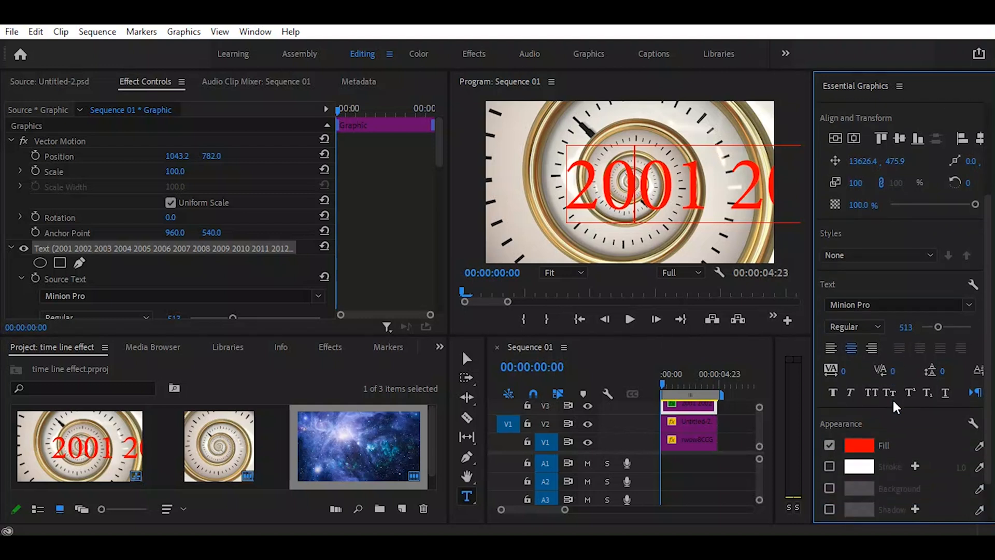
pyautogui.click(868, 407)
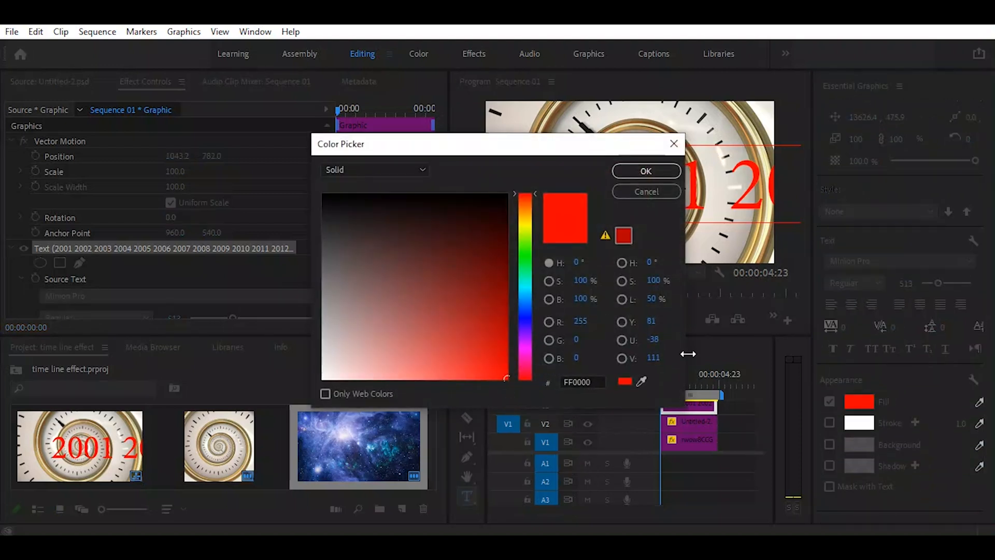
pyautogui.click(521, 314)
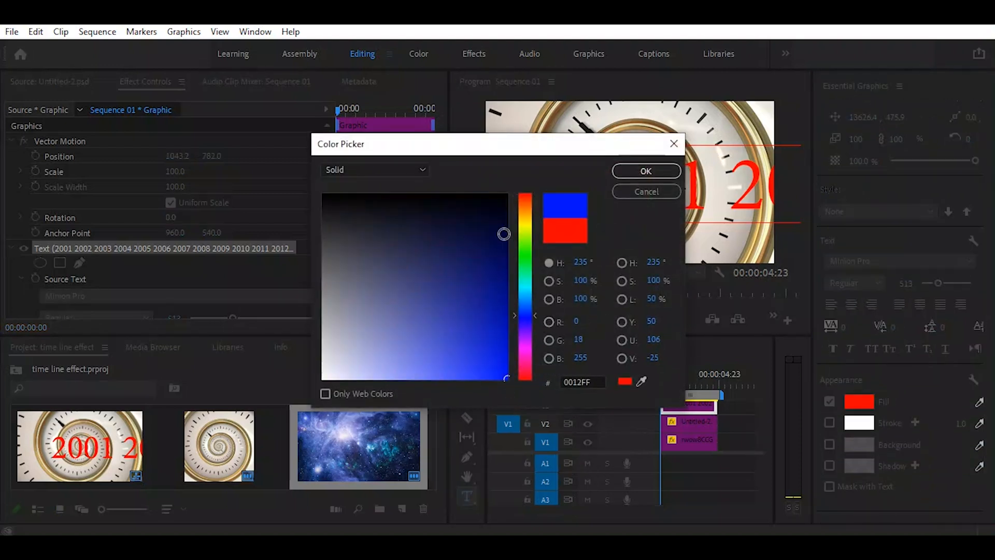
pyautogui.click(642, 172)
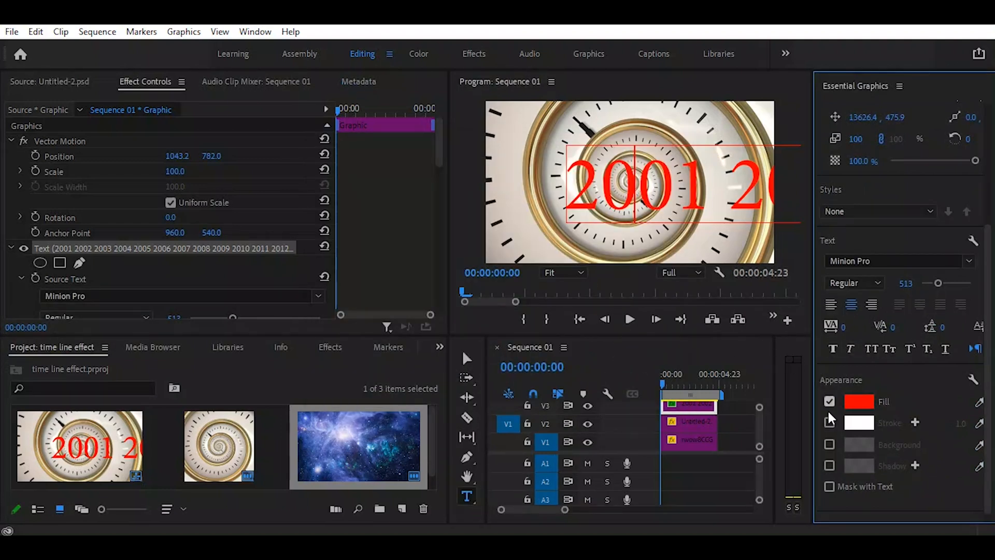
# Change the fill color of the whole highlighted year text to blue 1200FF and leave text editing.
pyautogui.click(858, 402)
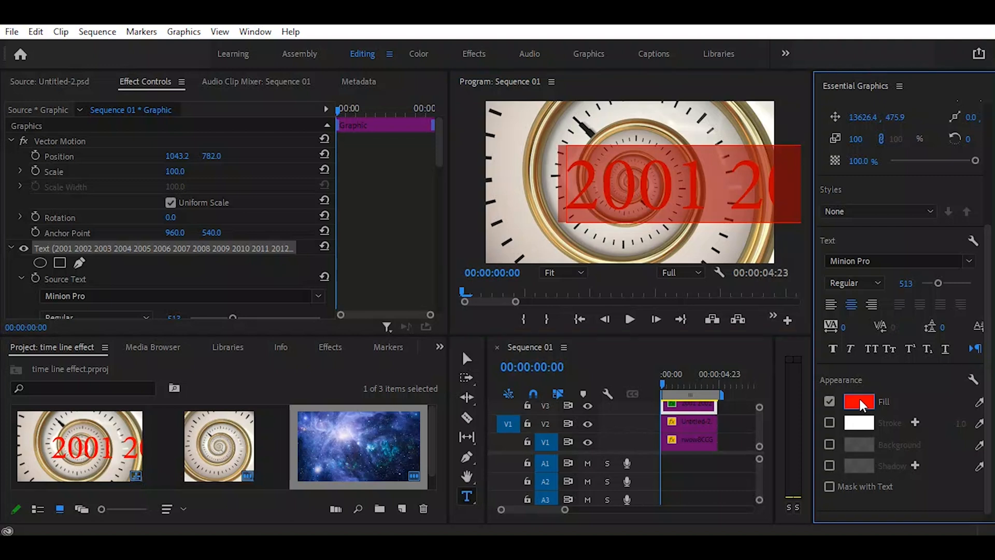
pyautogui.click(522, 319)
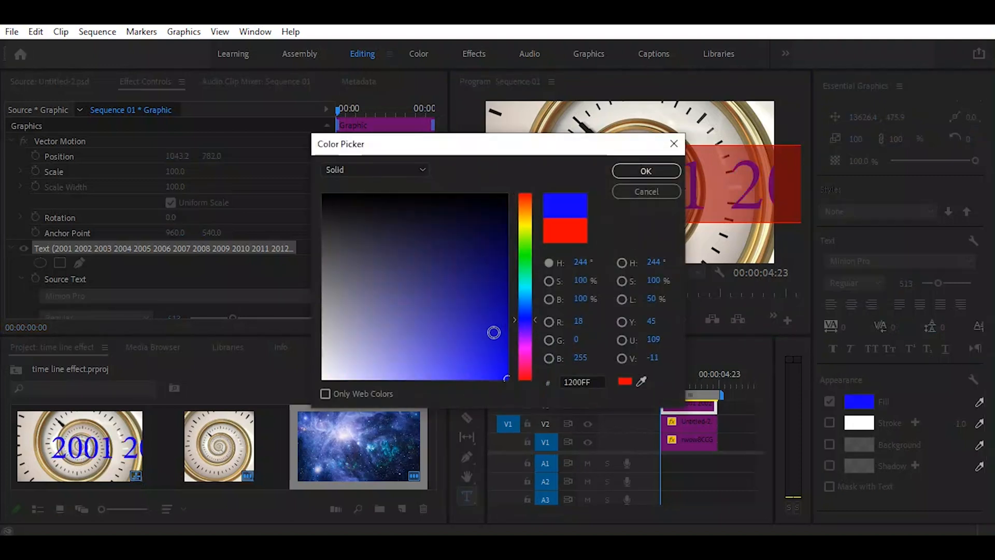
pyautogui.click(649, 177)
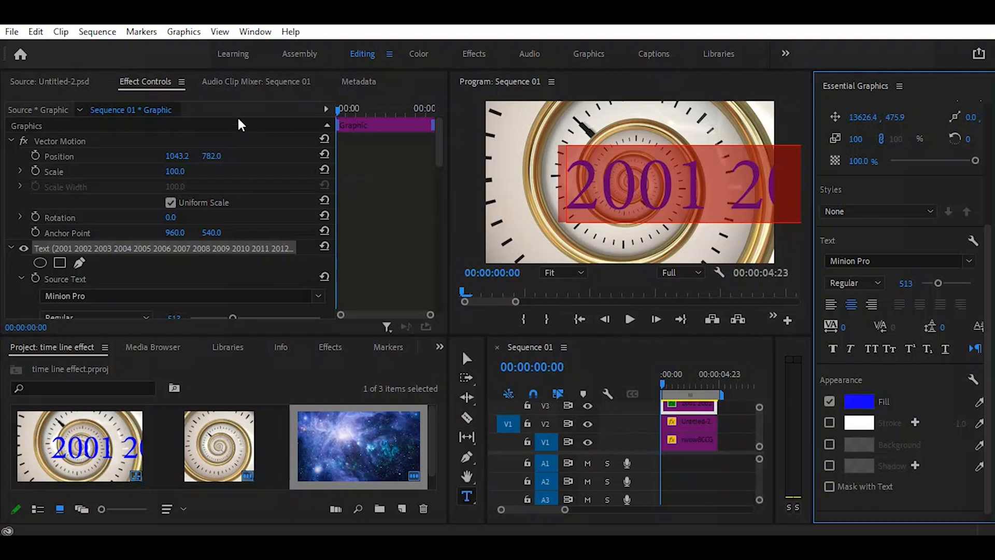
pyautogui.press('Escape')
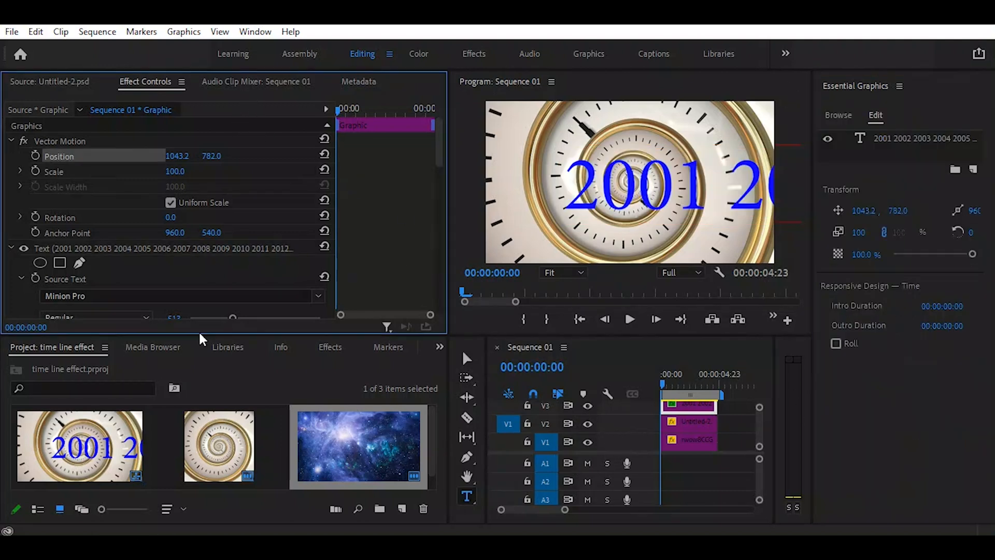
# Apply the Gaussian Blur effect to the year text graphic on V3.
pyautogui.click(694, 408)
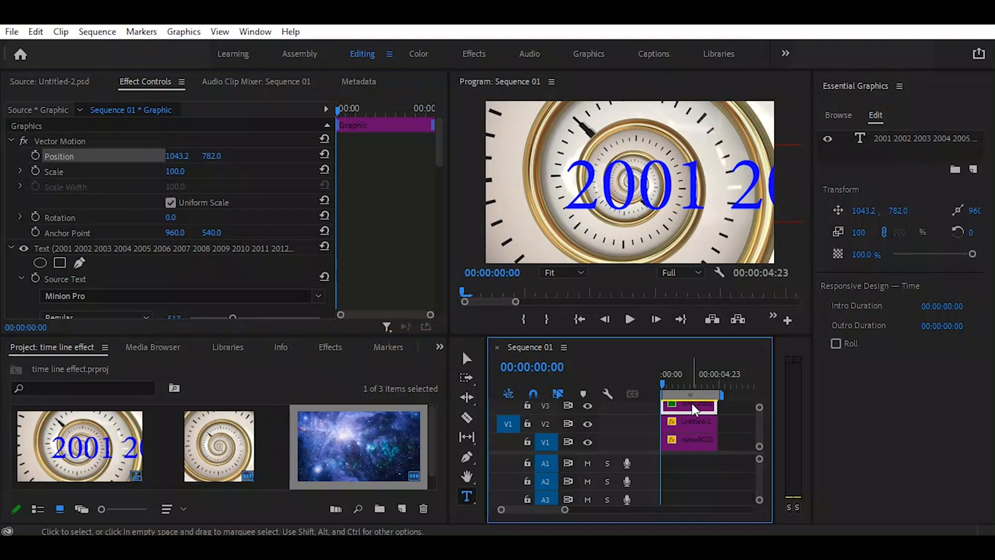
pyautogui.click(331, 348)
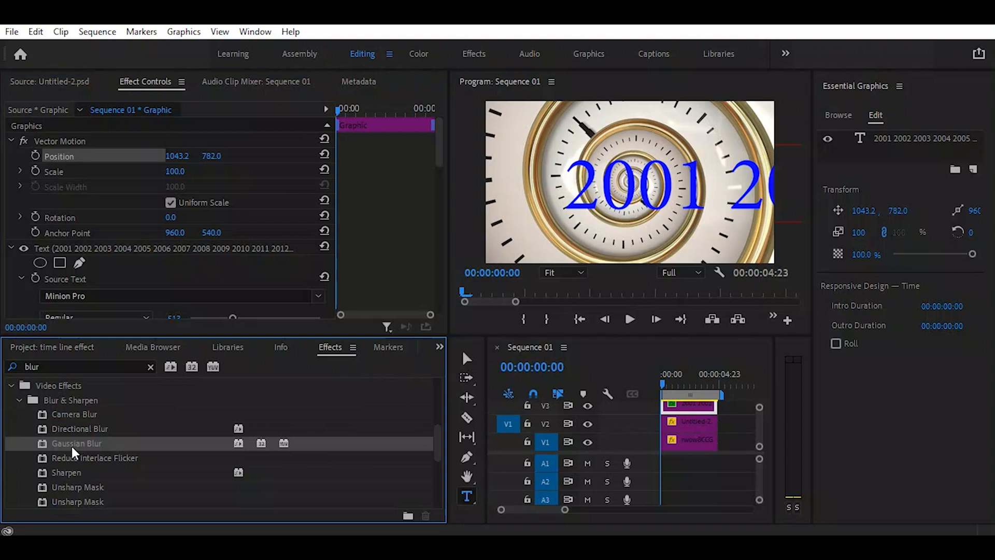
pyautogui.moveTo(74, 449); pyautogui.dragTo(689, 409)
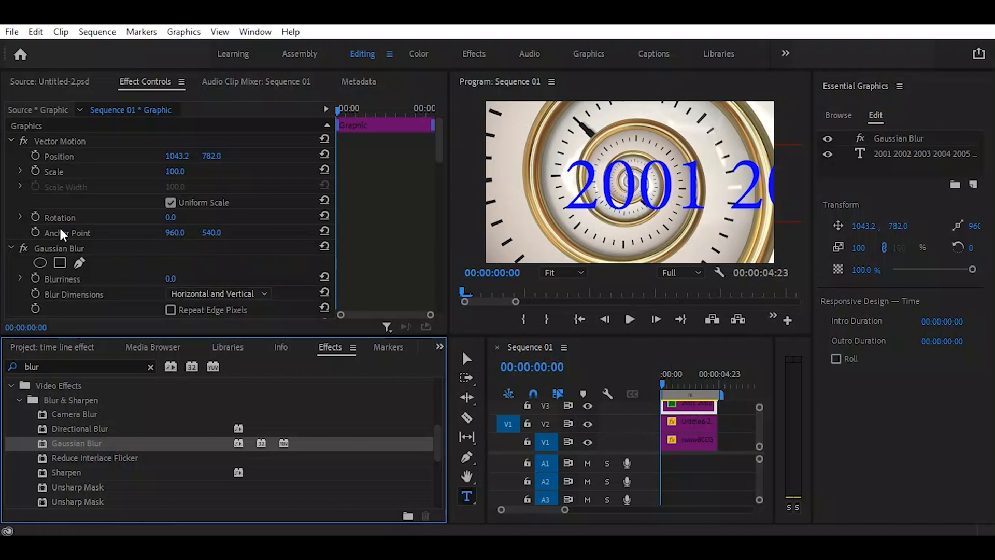
# Start keyframing the text graphic's Position and Gaussian Blur Blurriness at 00:00:00:00.
pyautogui.click(435, 120)
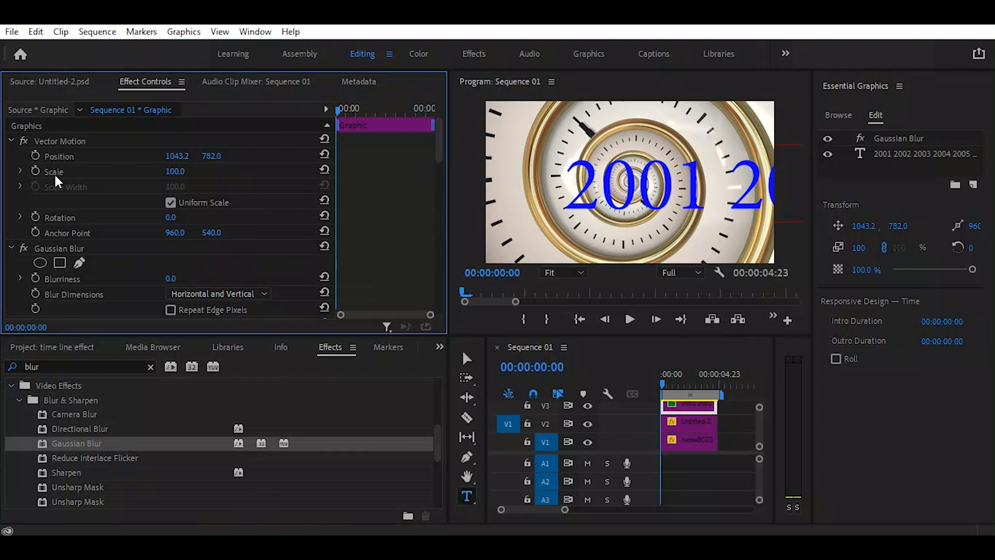
pyautogui.click(36, 156)
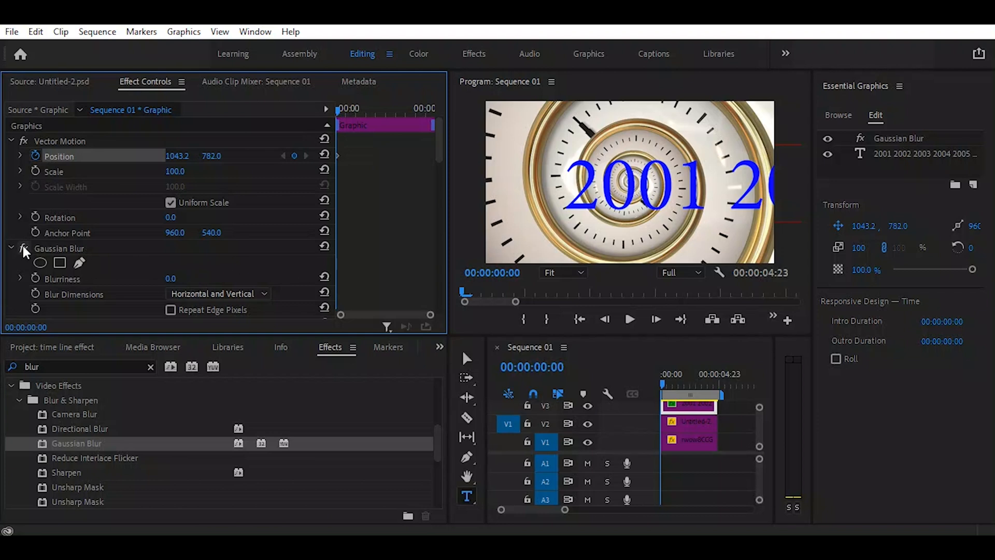
pyautogui.click(35, 279)
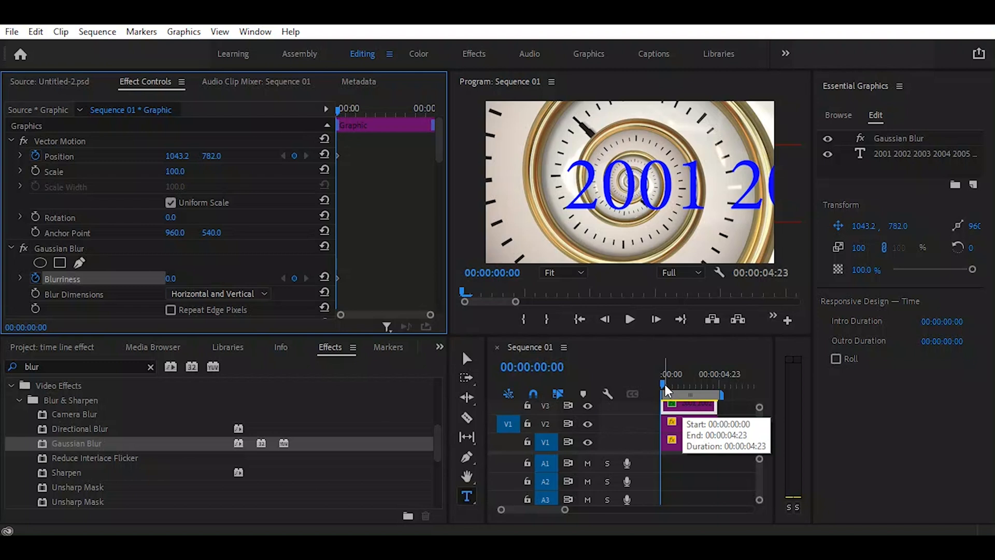
# At 00:00:03:00, add a Blurriness keyframe and set the text graphic's horizontal position to -24275.8, ending on 2024.
pyautogui.moveTo(665, 389); pyautogui.dragTo(700, 392)
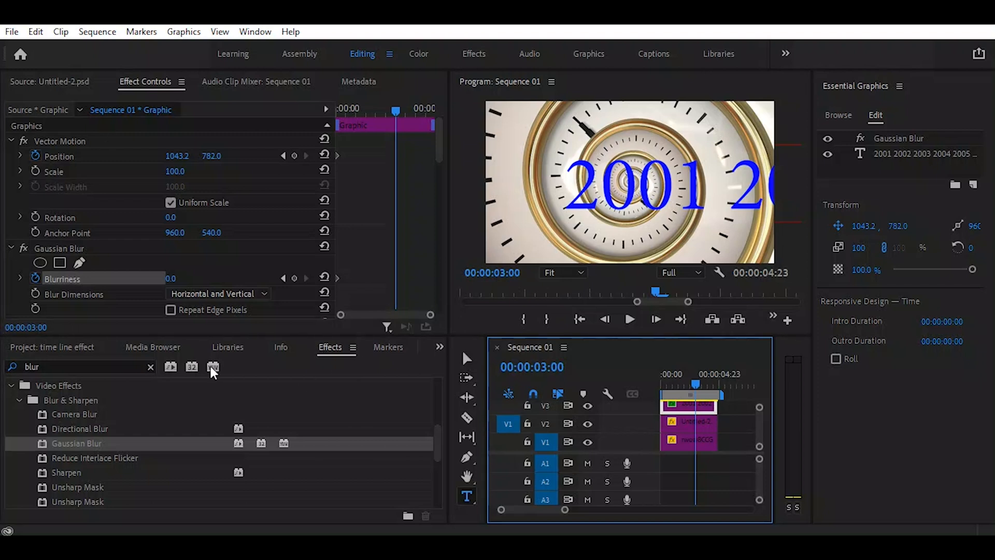
pyautogui.click(294, 279)
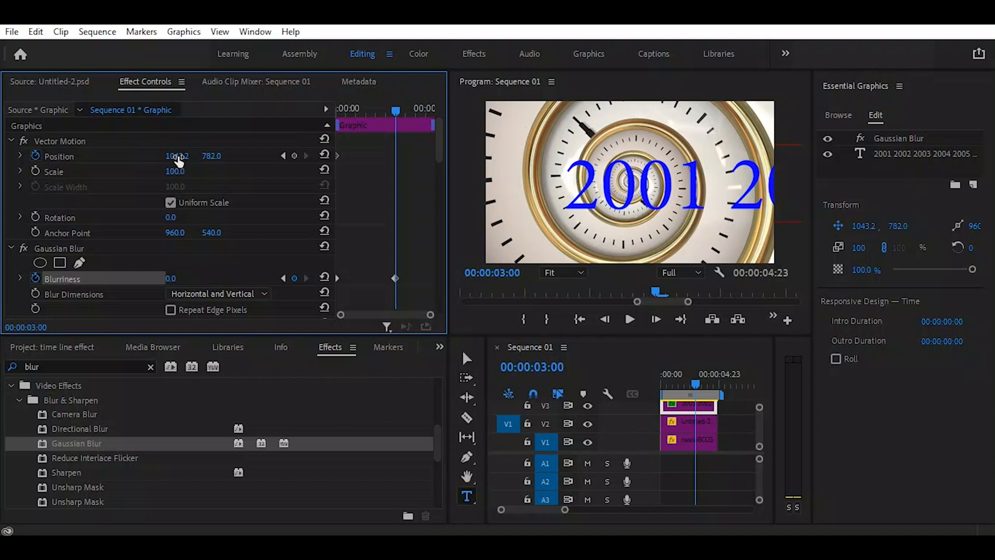
pyautogui.moveTo(177, 155); pyautogui.dragTo(409, 184)
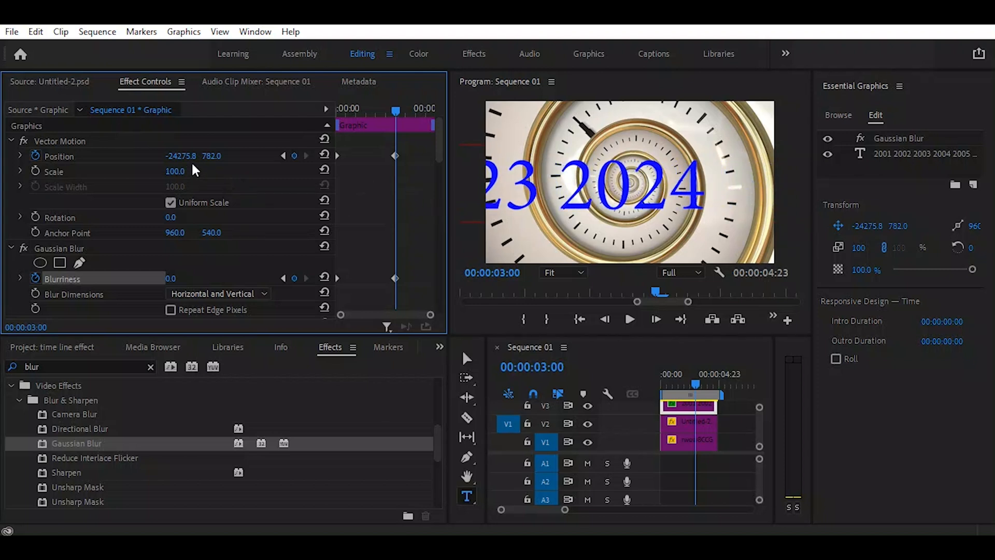
# Select the spiral clock clip and play the sequence from the start to preview the scrolling years.
pyautogui.click(692, 422)
pyautogui.click(663, 384)
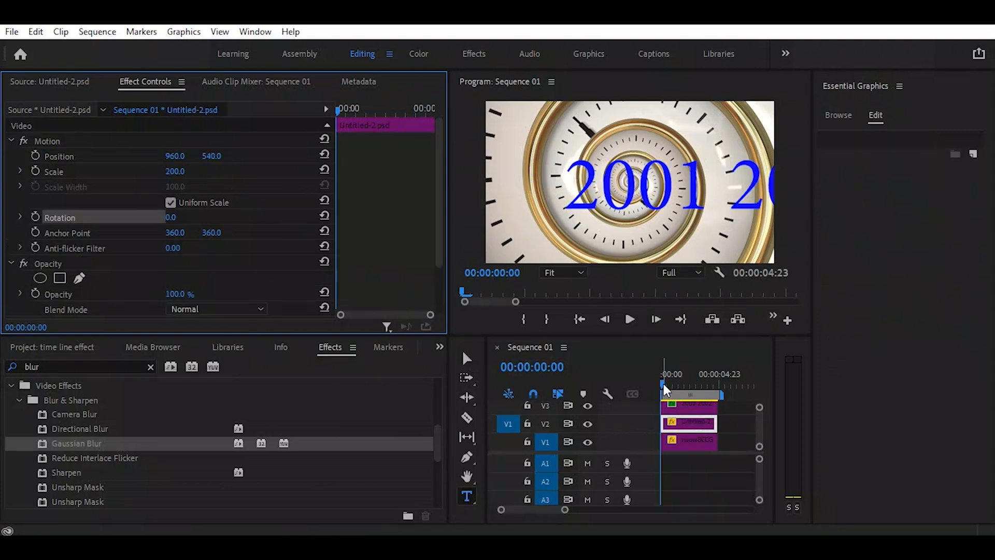
pyautogui.press('space')
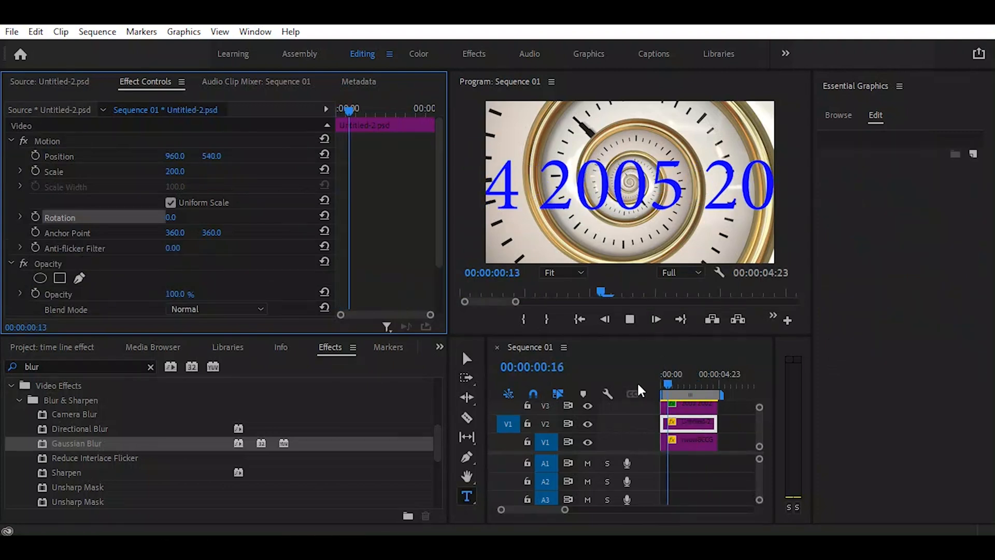
pyautogui.press('space')
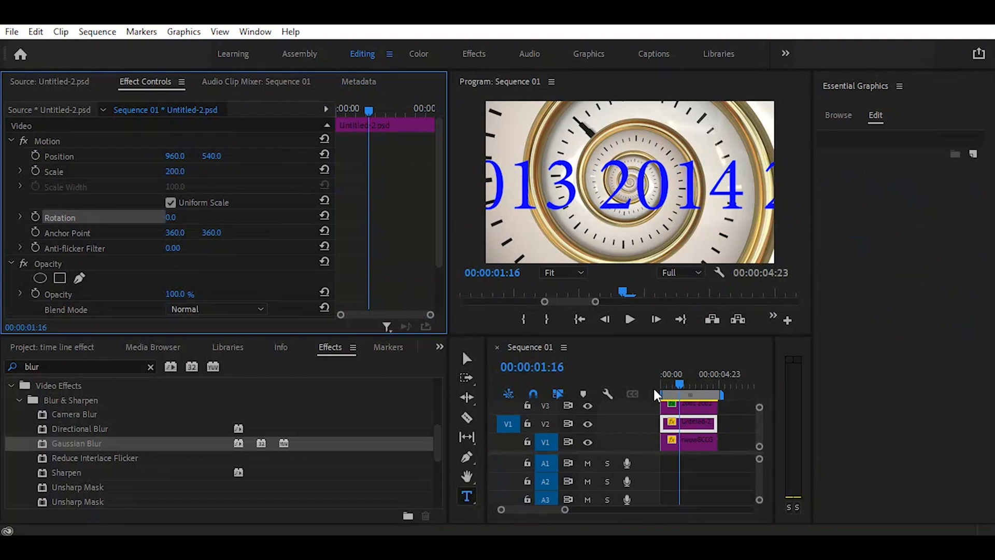
# Replay the sequence from its beginning to check how the sharp year numbers scroll over the clock.
pyautogui.moveTo(673, 381); pyautogui.dragTo(502, 378)
pyautogui.press('space')
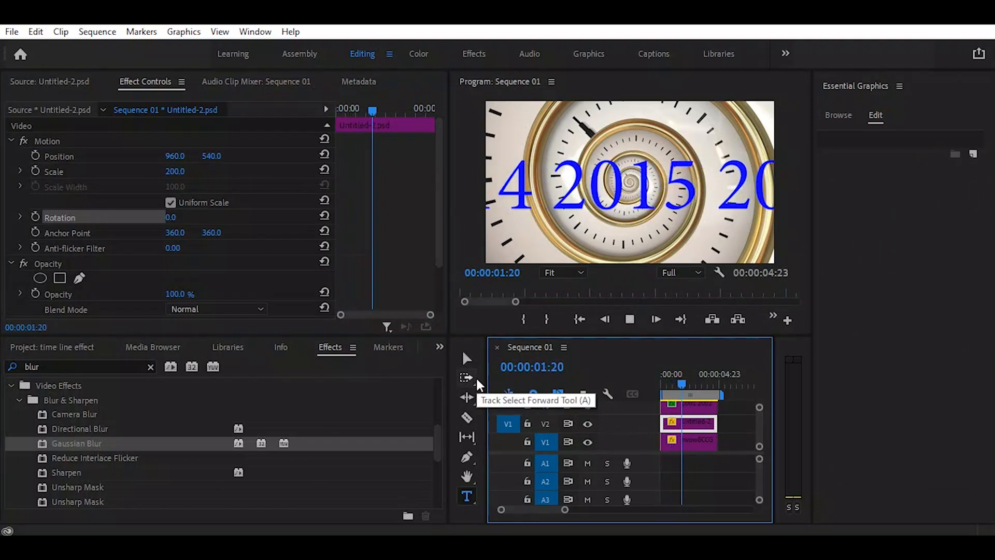
pyautogui.press('space')
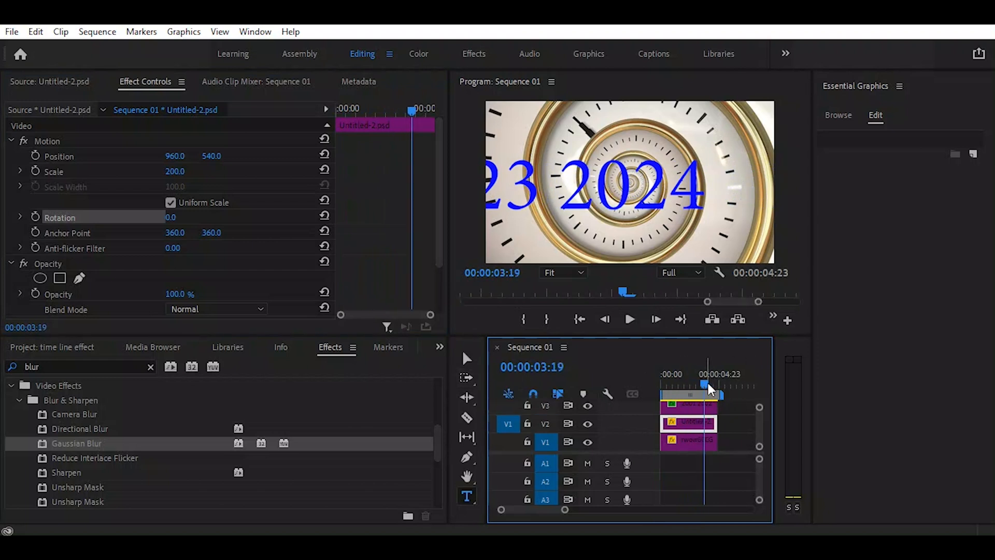
# At 00:00:01:11, set the V3 year text graphic's Gaussian Blur Blurriness to 200 as a middle keyframe.
pyautogui.moveTo(704, 378); pyautogui.dragTo(615, 392)
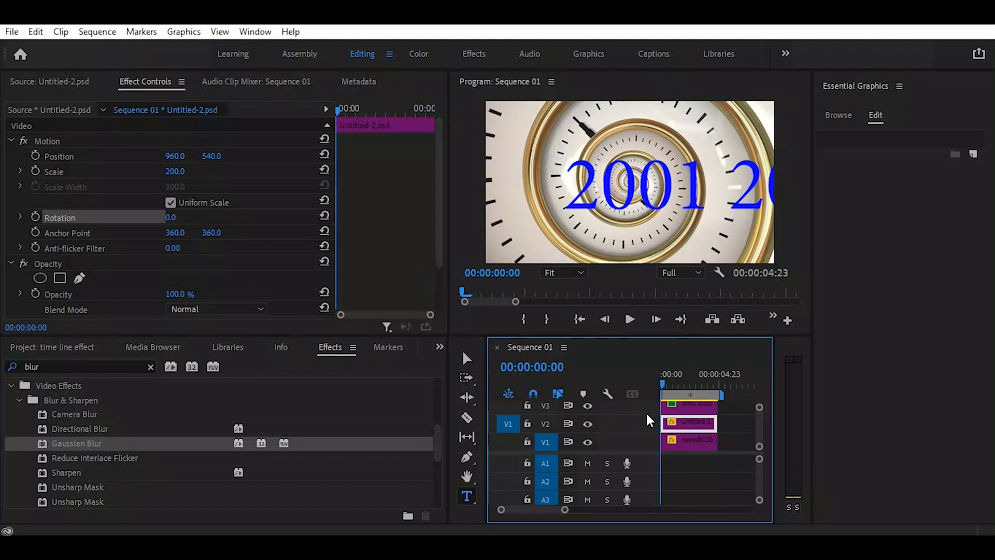
pyautogui.click(682, 404)
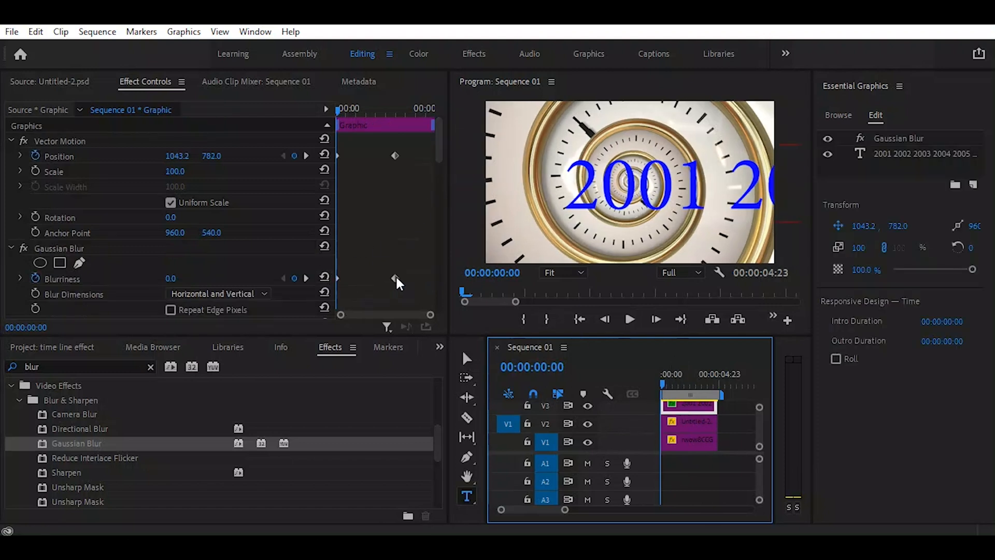
pyautogui.moveTo(338, 108); pyautogui.dragTo(368, 124)
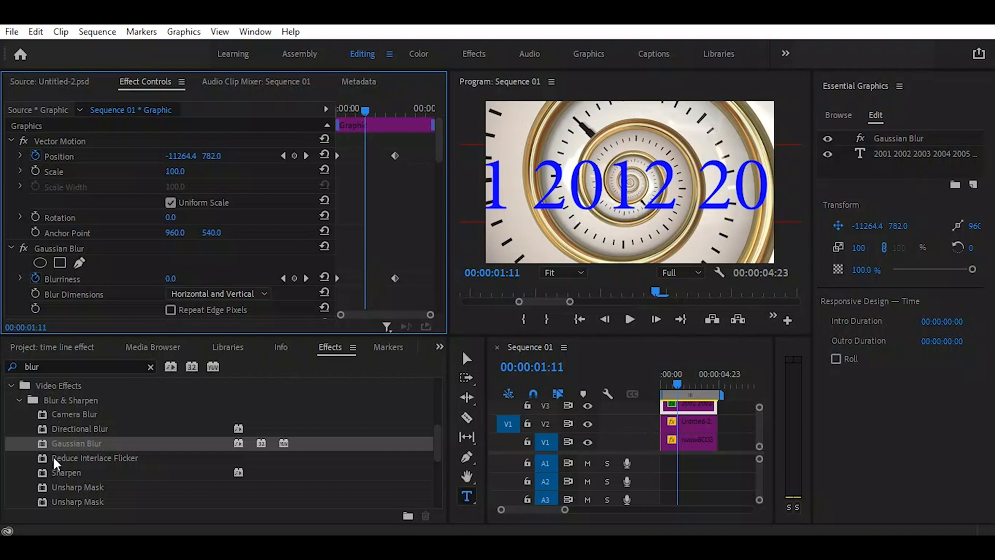
pyautogui.click(172, 279)
pyautogui.write('200')
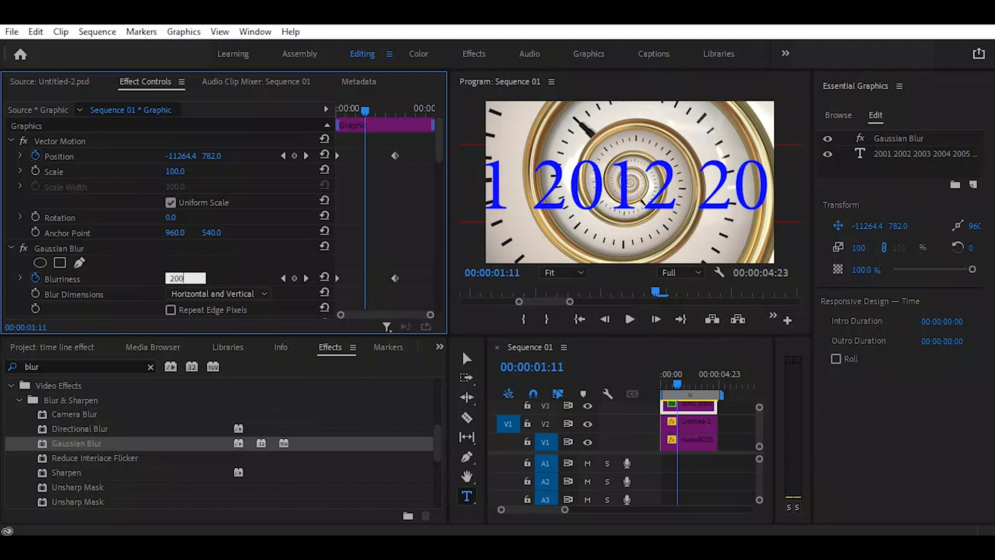
pyautogui.press('Return')
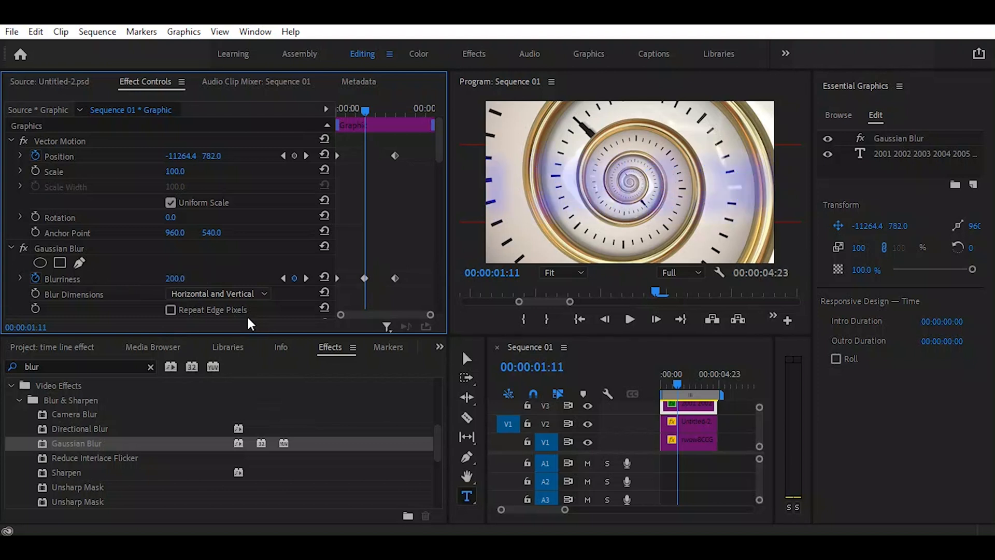
# Start keyframing the V2 spiral clock clip's Rotation at 00:00:00:00.
pyautogui.moveTo(676, 384)
pyautogui.mouseDown()
pyautogui.moveTo(629, 377)
pyautogui.moveTo(709, 405)
pyautogui.moveTo(699, 396)
pyautogui.moveTo(669, 402)
pyautogui.mouseUp()
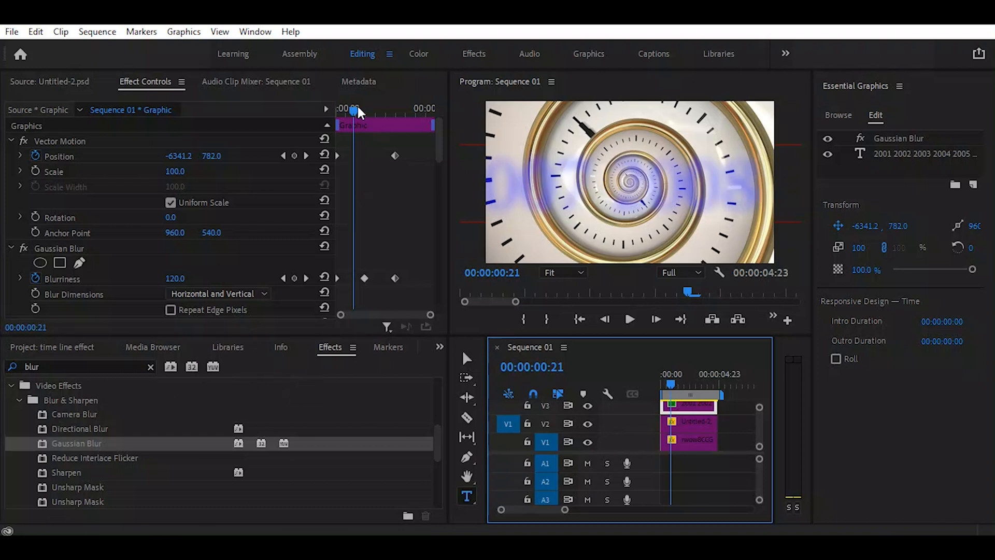
pyautogui.moveTo(356, 108); pyautogui.dragTo(319, 140)
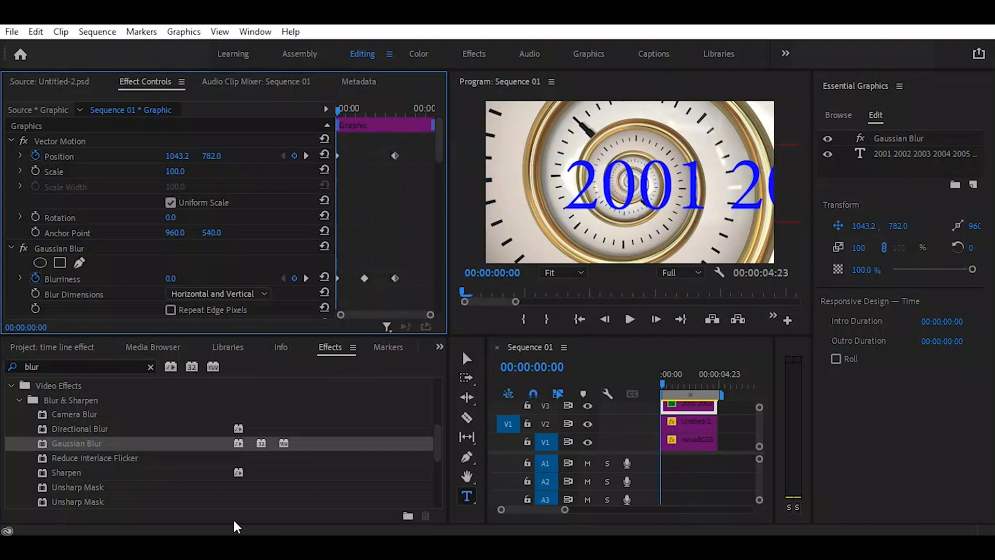
pyautogui.click(695, 420)
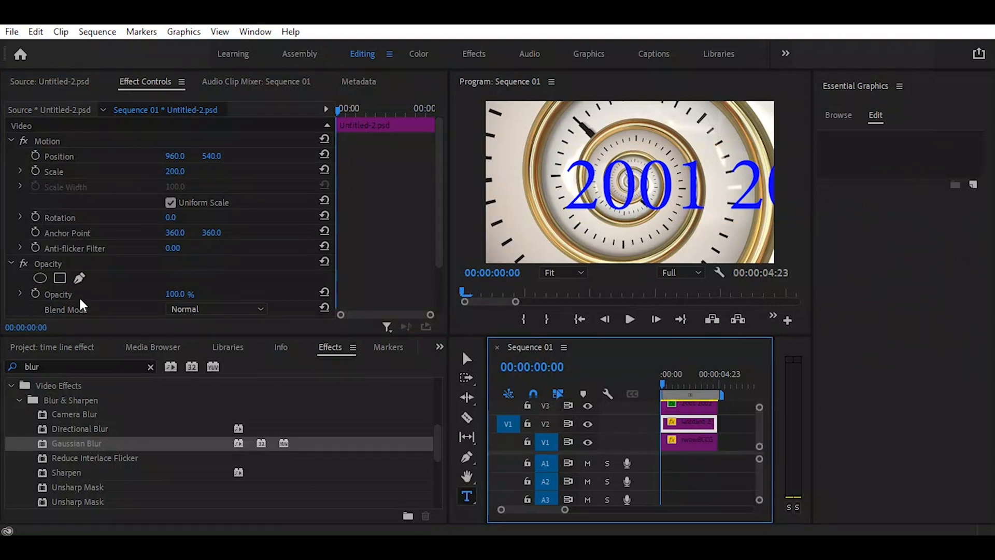
pyautogui.click(35, 217)
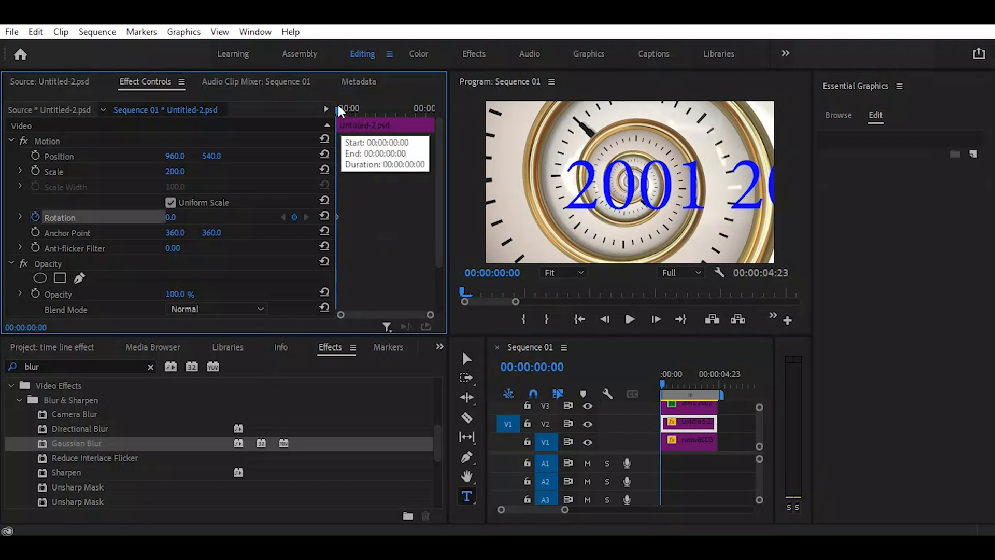
# At 00:00:03:00, set the spiral clock clip's Rotation to 24 full turns (24x0.0°).
pyautogui.moveTo(338, 108); pyautogui.dragTo(397, 123)
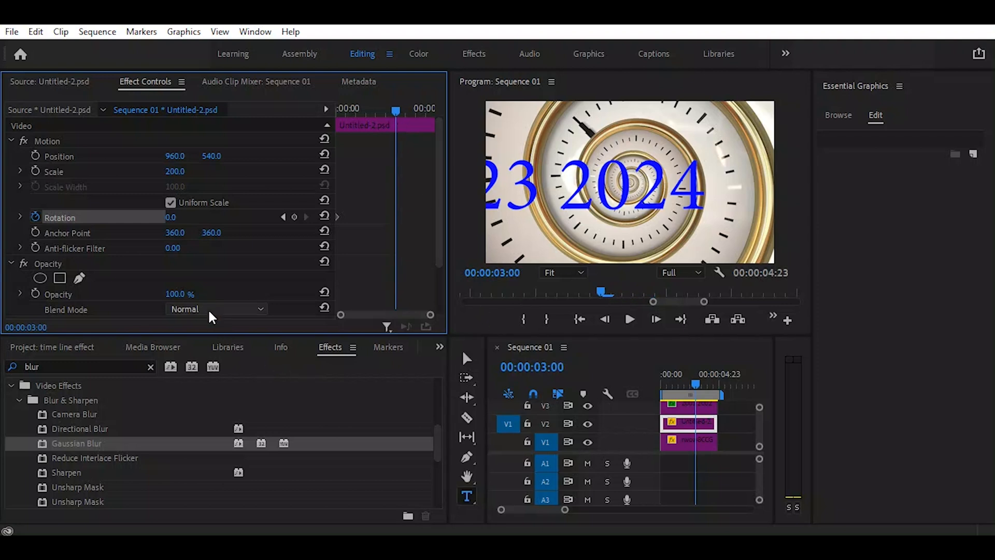
pyautogui.click(171, 217)
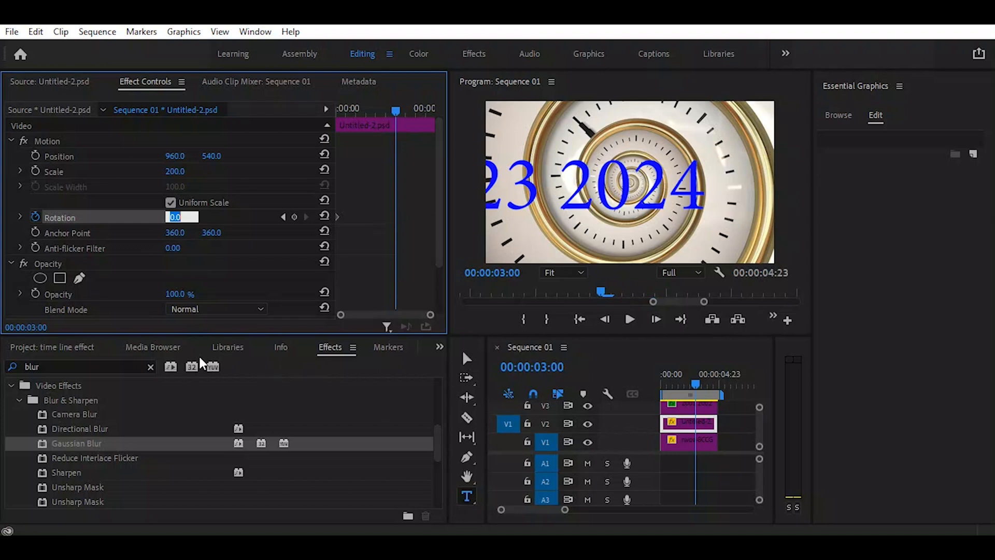
pyautogui.write('24x')
pyautogui.press('Return')
# Play the sequence from the start to review the clock's 24-turn rotation with the blurred years.
pyautogui.click(696, 386)
pyautogui.press('Home')
pyautogui.press('space')
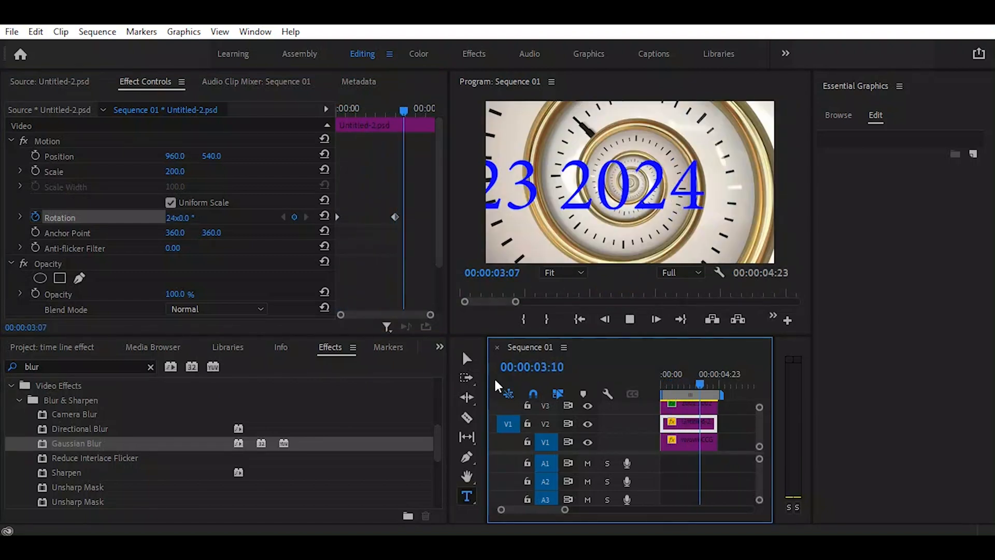
pyautogui.click(683, 391)
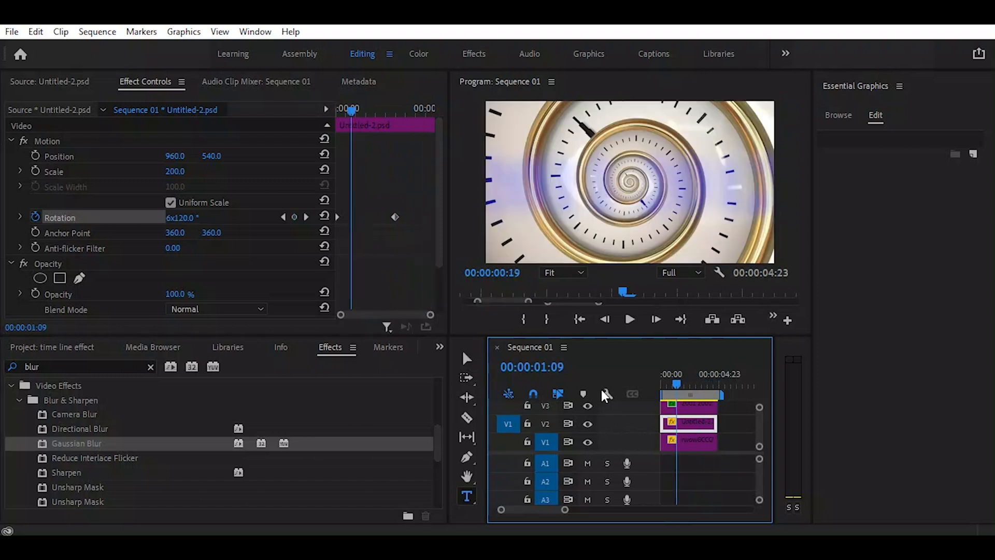
pyautogui.press('Home')
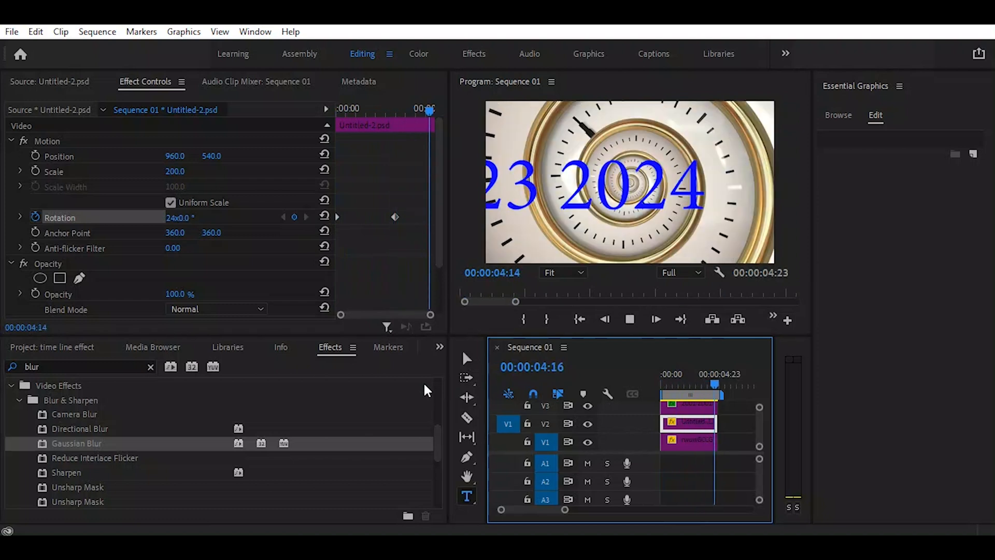
pyautogui.press('space')
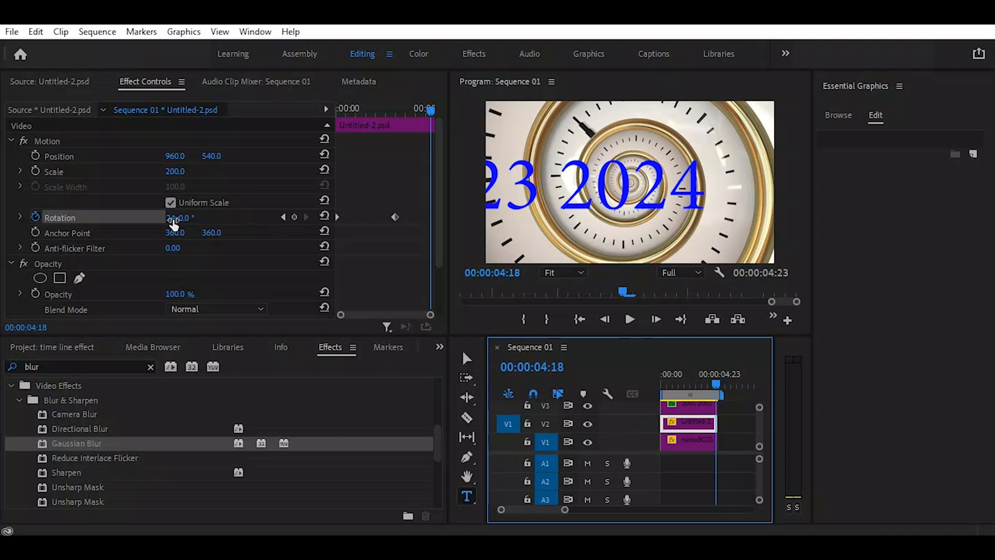
# Replace the spiral clock clip's Rotation keyframe at 00:00:03:00 with one of 10 full turns (10x0.0°).
pyautogui.click(352, 295)
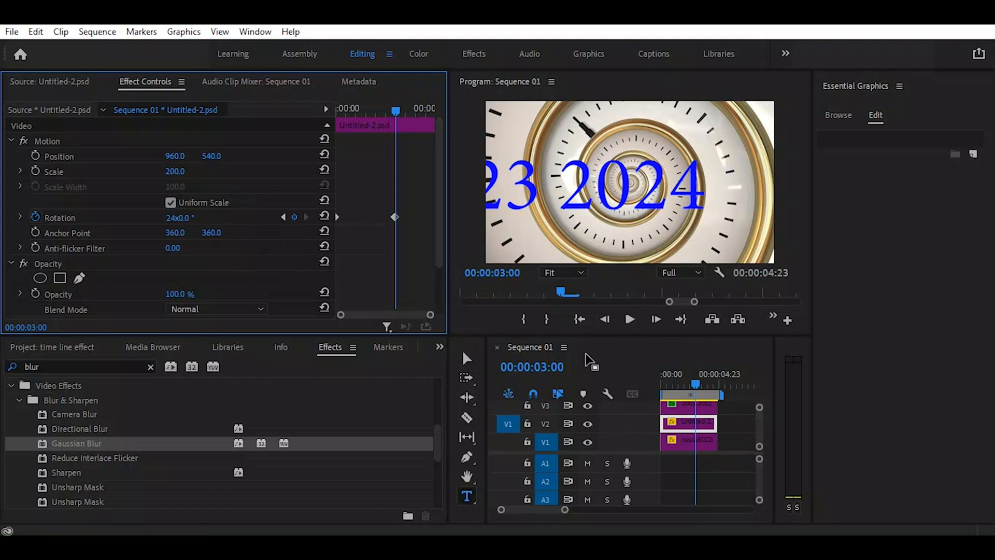
pyautogui.moveTo(408, 207); pyautogui.dragTo(386, 231)
pyautogui.press('Delete')
pyautogui.click(170, 218)
pyautogui.write('10x')
pyautogui.press('Return')
# Play the sequence from the start to review the clock's ten-turn rotation.
pyautogui.moveTo(693, 384); pyautogui.dragTo(636, 371)
pyautogui.press('space')
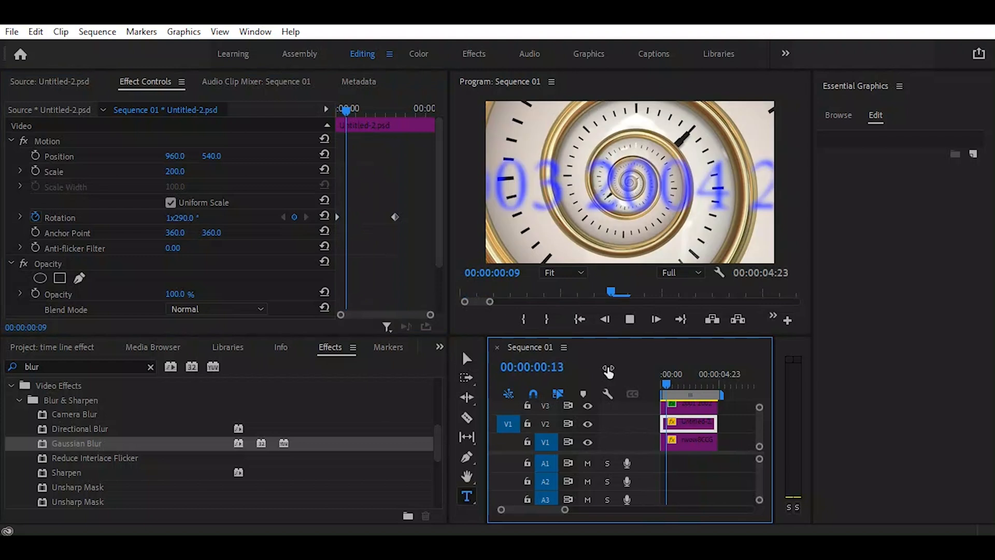
pyautogui.press('space')
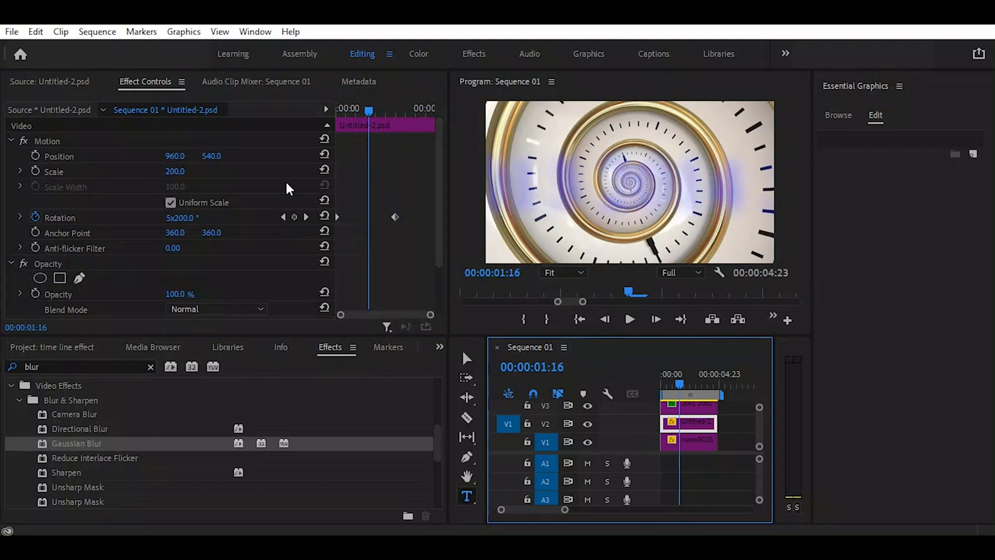
# Set the V2 spiral clock clip's blend mode to Multiply over the background clip on V1.
pyautogui.click(682, 443)
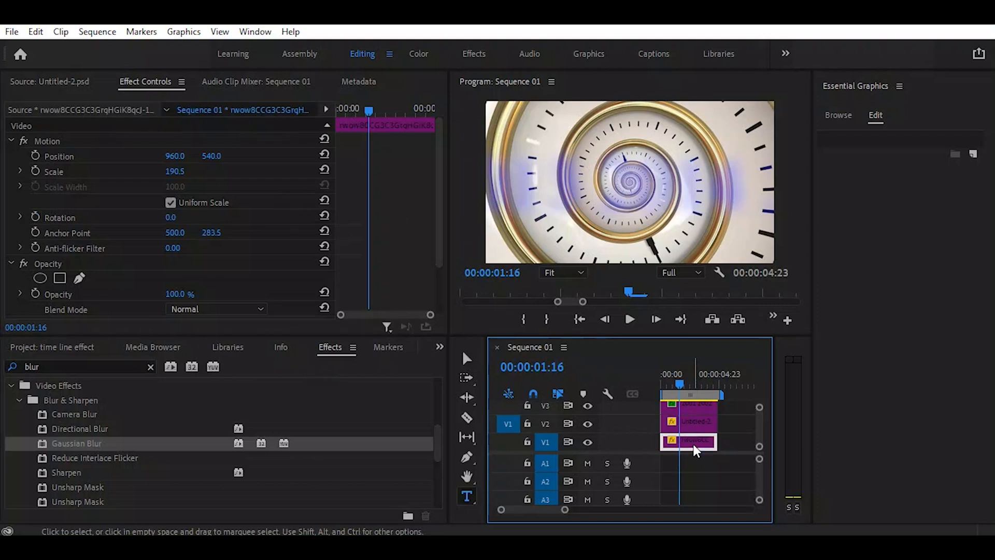
pyautogui.click(692, 424)
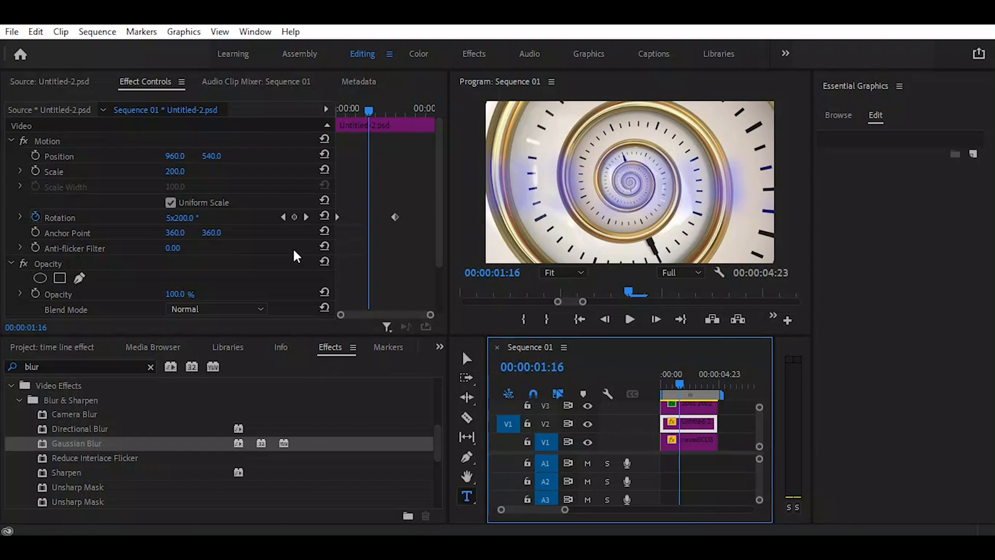
pyautogui.moveTo(439, 176); pyautogui.dragTo(442, 247)
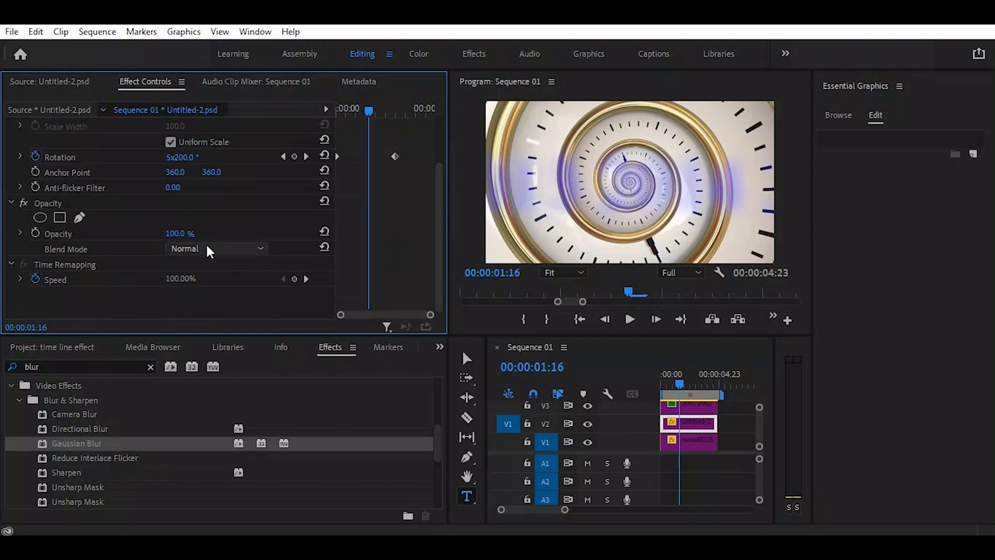
pyautogui.click(208, 249)
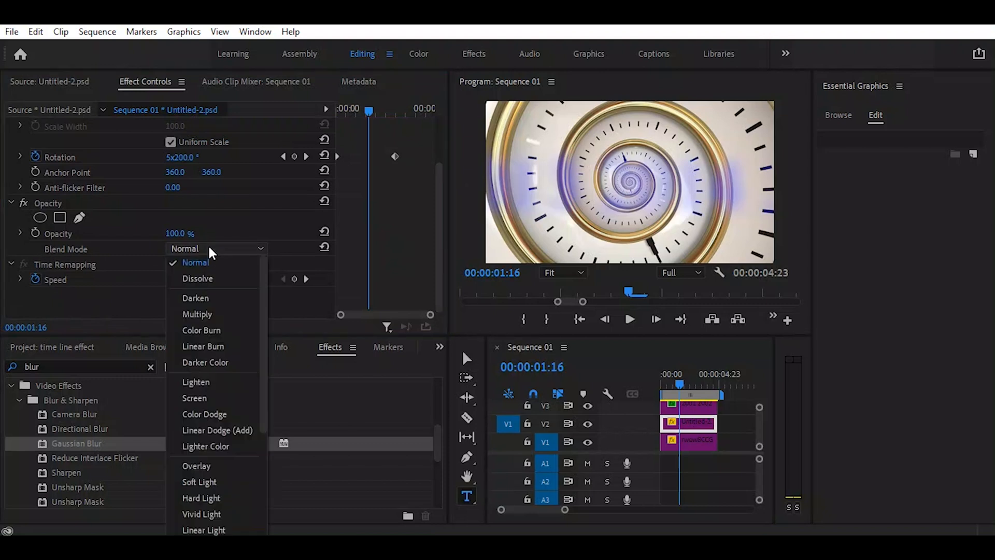
pyautogui.click(210, 314)
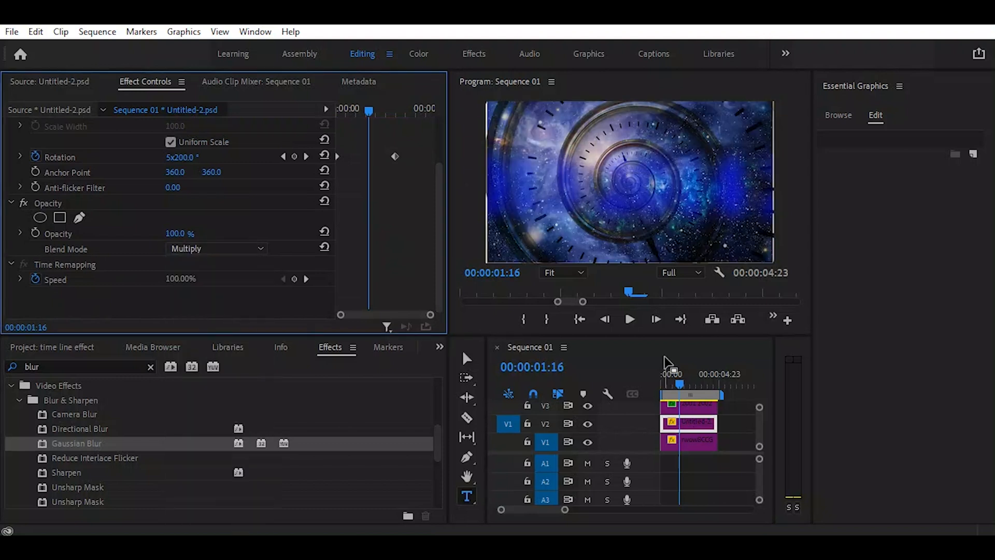
# Play the sequence from the start to preview the clock blended with the starry background.
pyautogui.moveTo(677, 383); pyautogui.dragTo(586, 380)
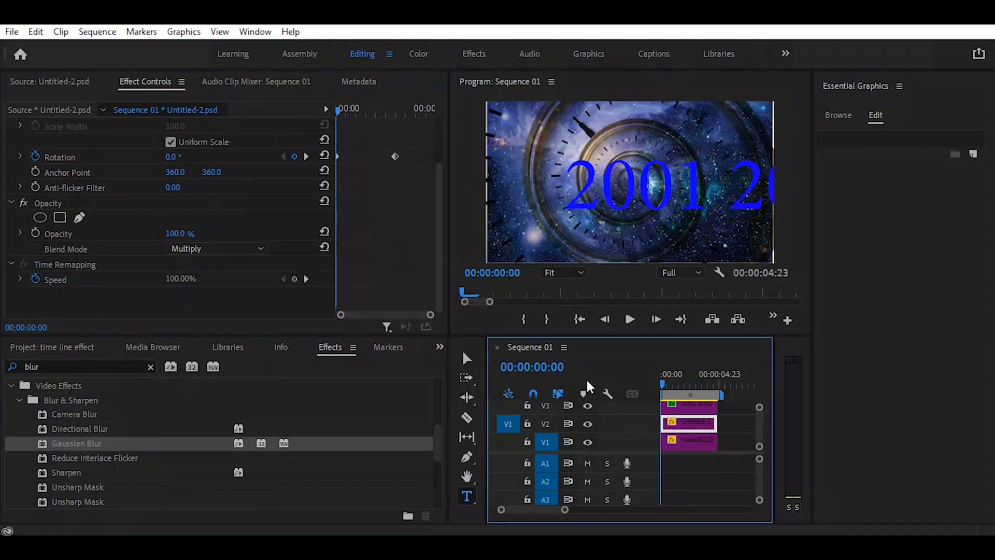
pyautogui.press('space')
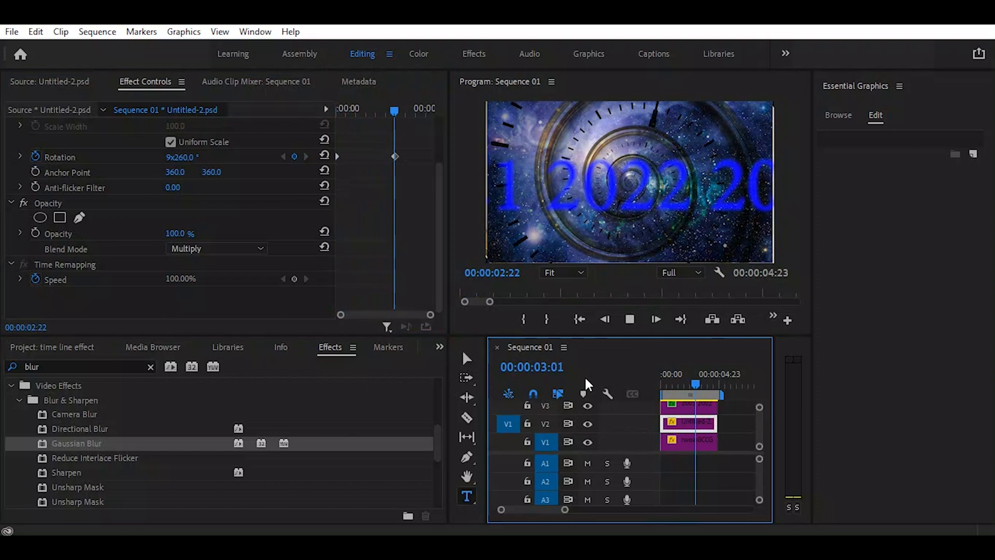
pyautogui.press('space')
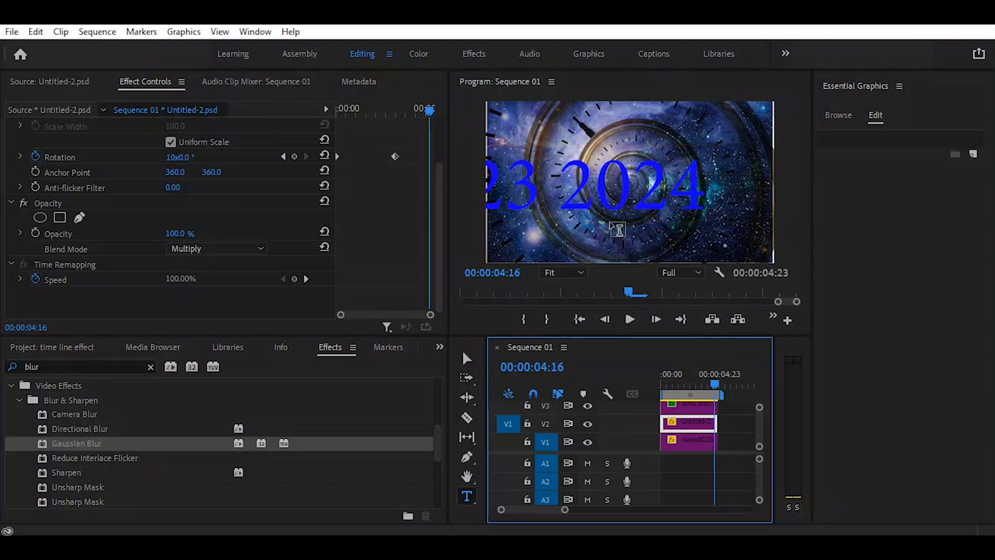
# Change the fill color of the year text in the V3 graphic to white (FFFFFF).
pyautogui.click(688, 403)
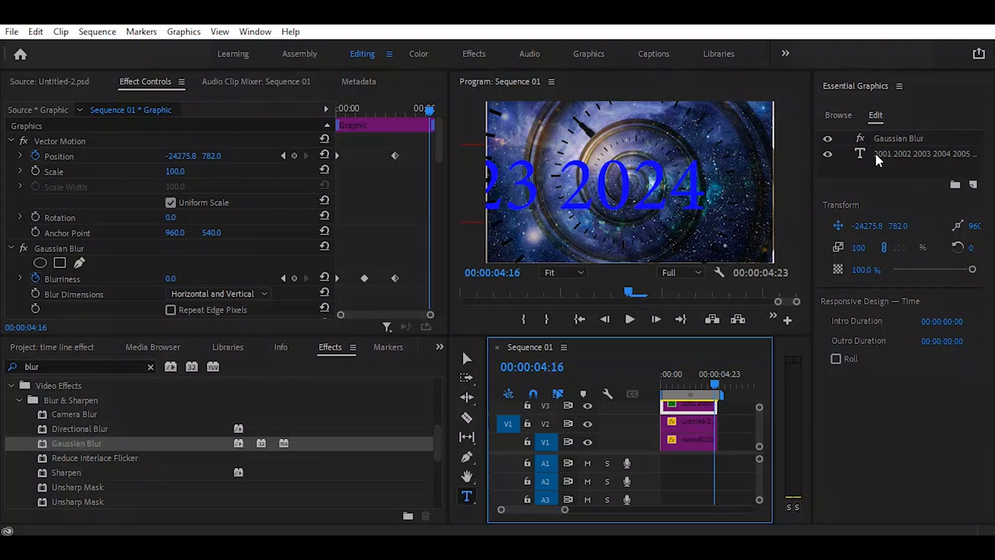
pyautogui.click(876, 154)
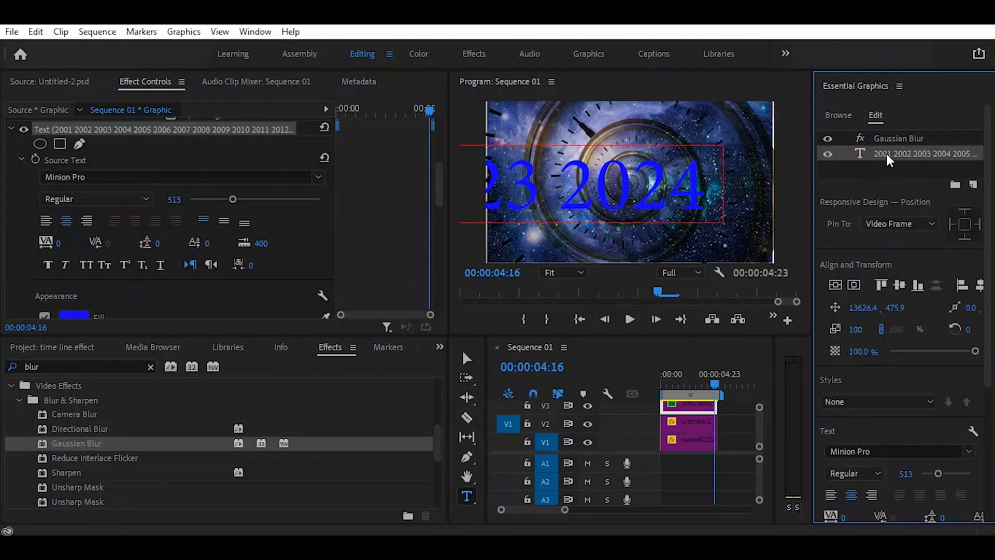
pyautogui.scroll(-3, 984, 324)
pyautogui.scroll(-3, 875, 409)
pyautogui.click(850, 392)
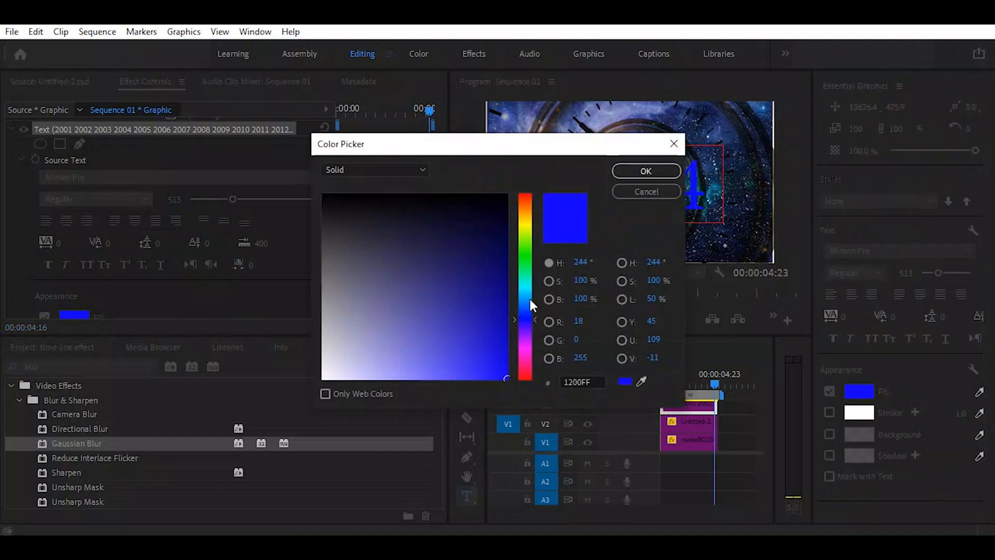
pyautogui.moveTo(460, 321); pyautogui.dragTo(223, 419)
pyautogui.click(648, 170)
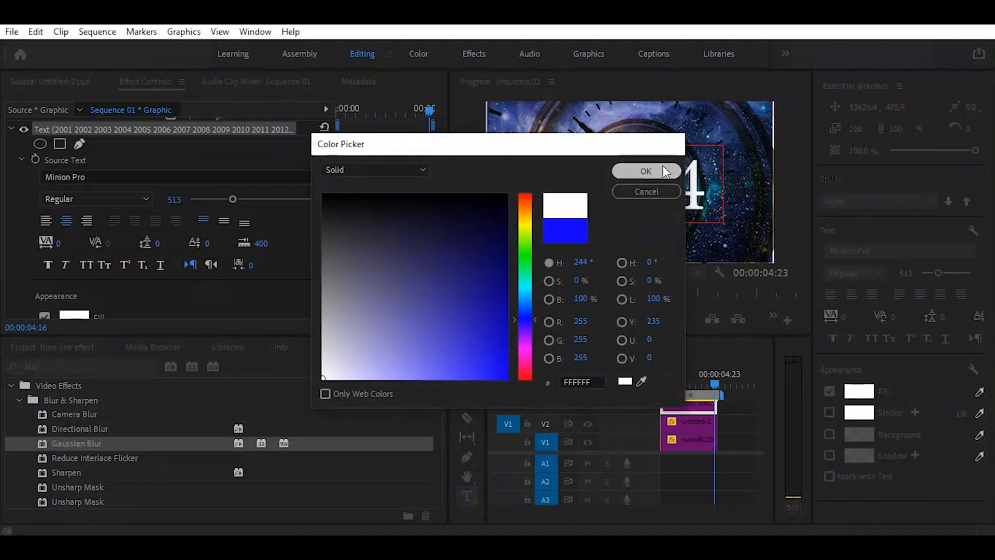
# Play the sequence from the start to preview the white years over the spinning clock.
pyautogui.moveTo(714, 385); pyautogui.dragTo(425, 384)
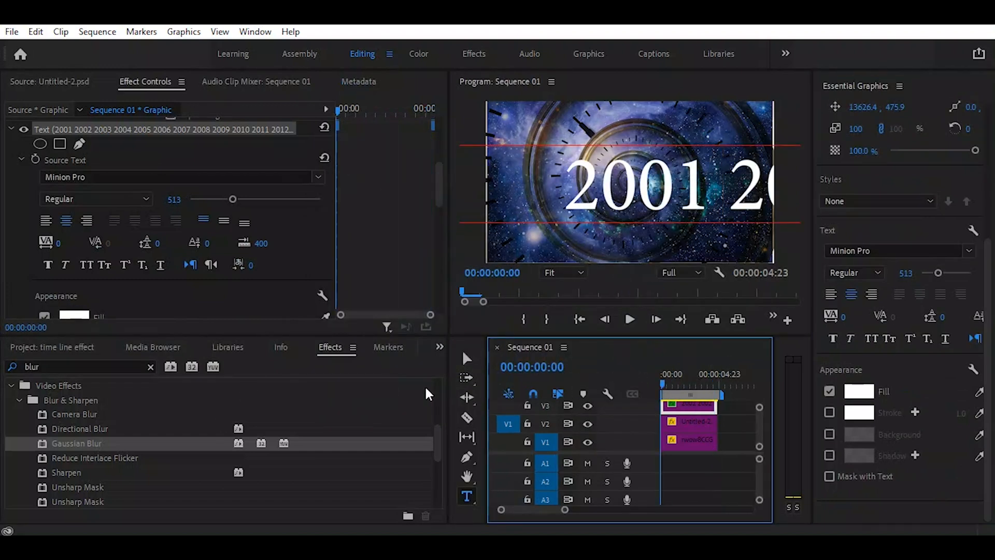
pyautogui.press('space')
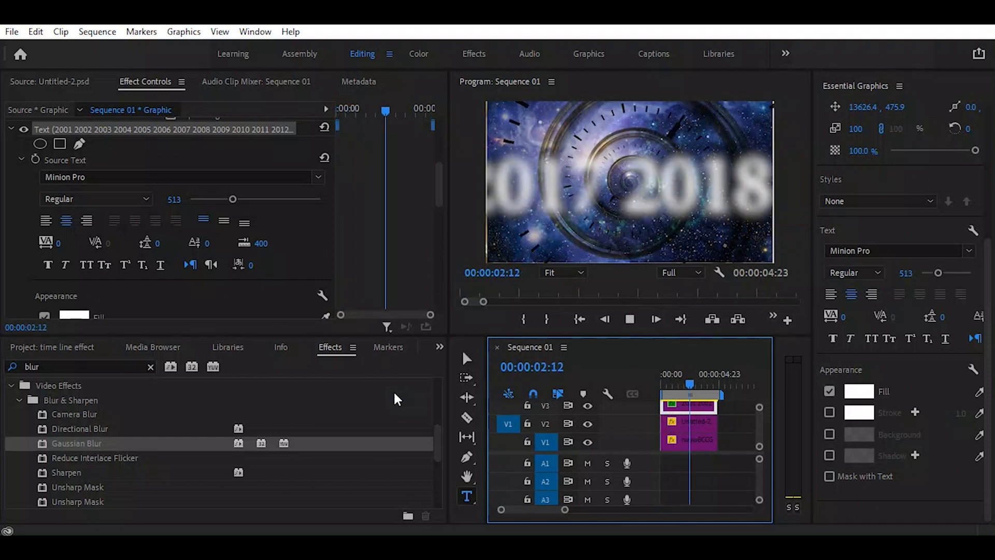
pyautogui.press('space')
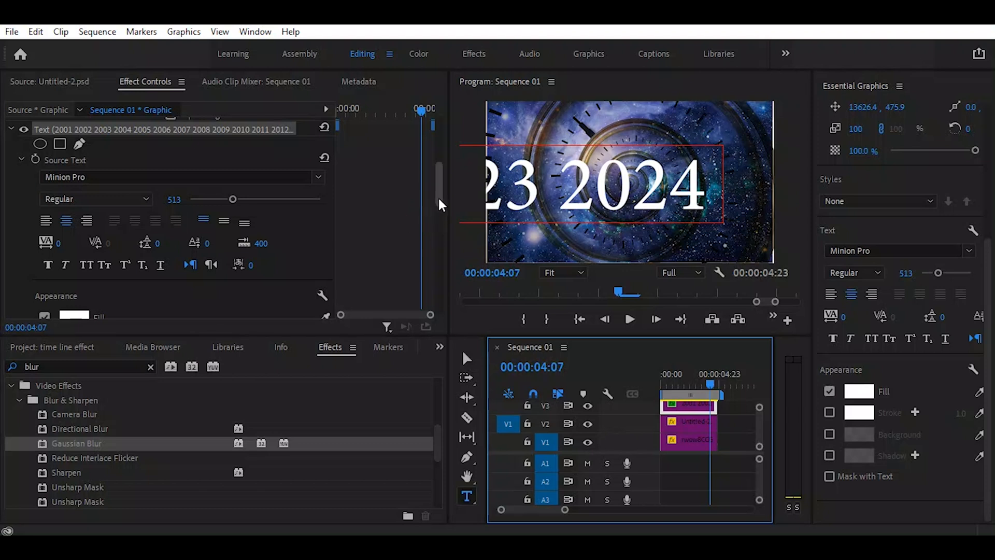
# Add a rectangular mask to the year text in the V3 graphic and resize it to frame the whole 2024.
pyautogui.moveTo(438, 189); pyautogui.dragTo(437, 170)
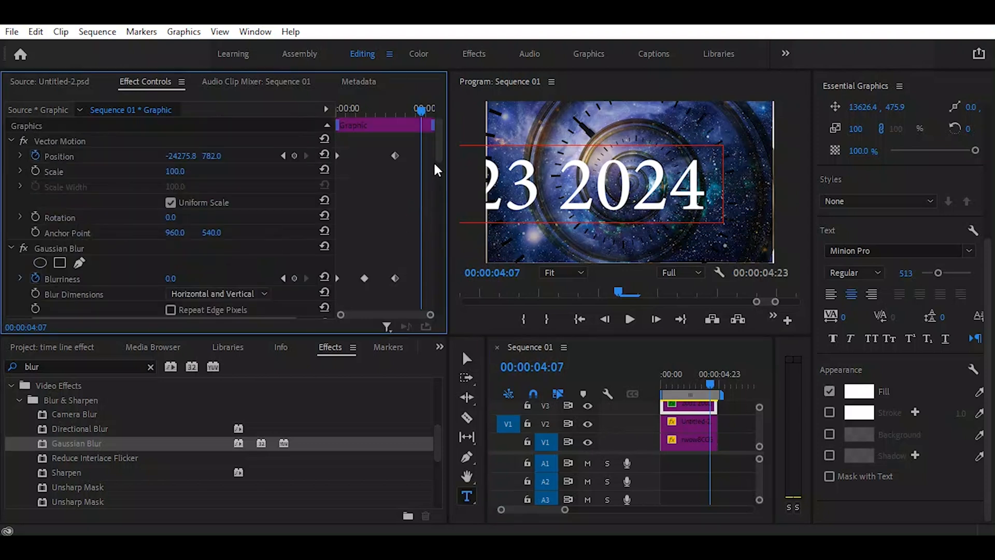
pyautogui.moveTo(442, 136); pyautogui.dragTo(443, 163)
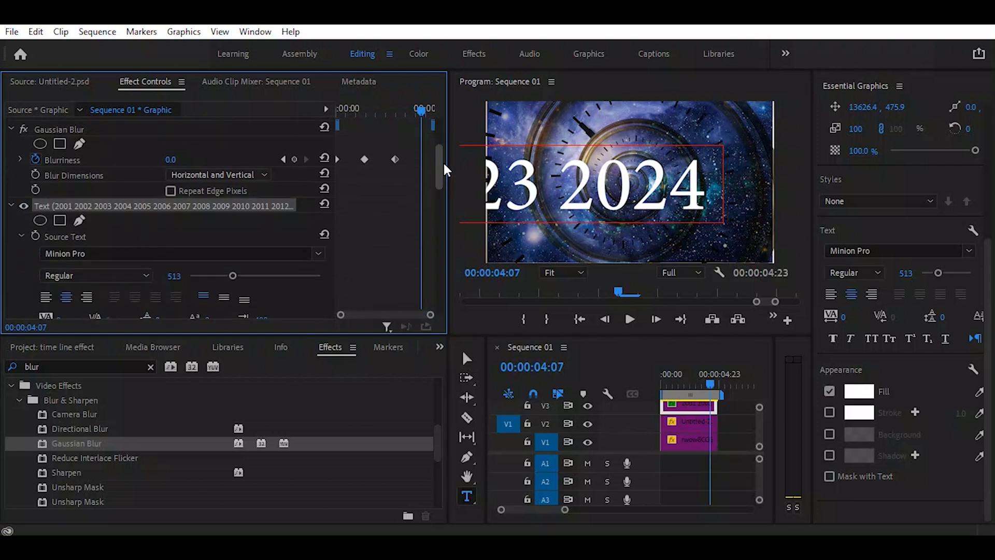
pyautogui.click(60, 220)
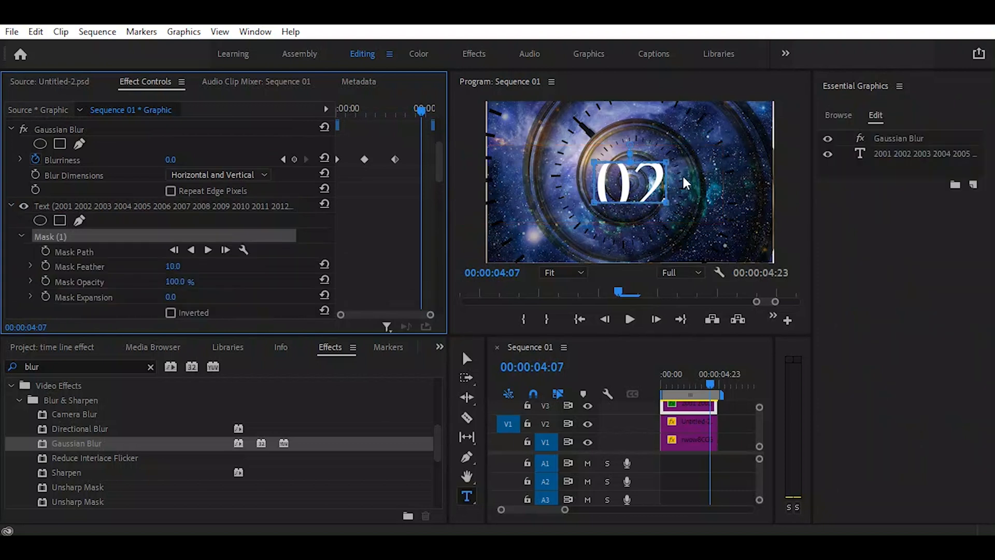
pyautogui.moveTo(685, 153); pyautogui.dragTo(717, 201)
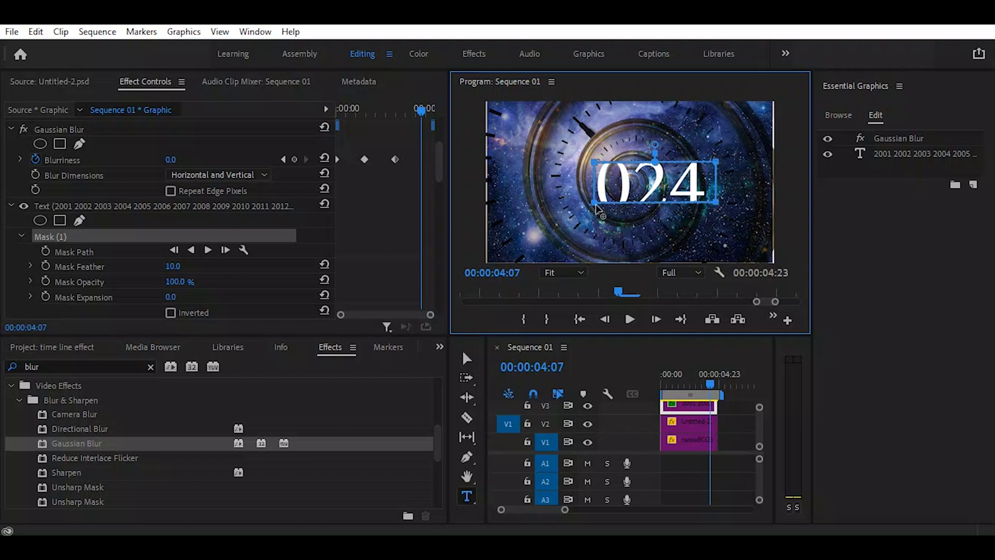
pyautogui.moveTo(594, 204); pyautogui.dragTo(547, 204)
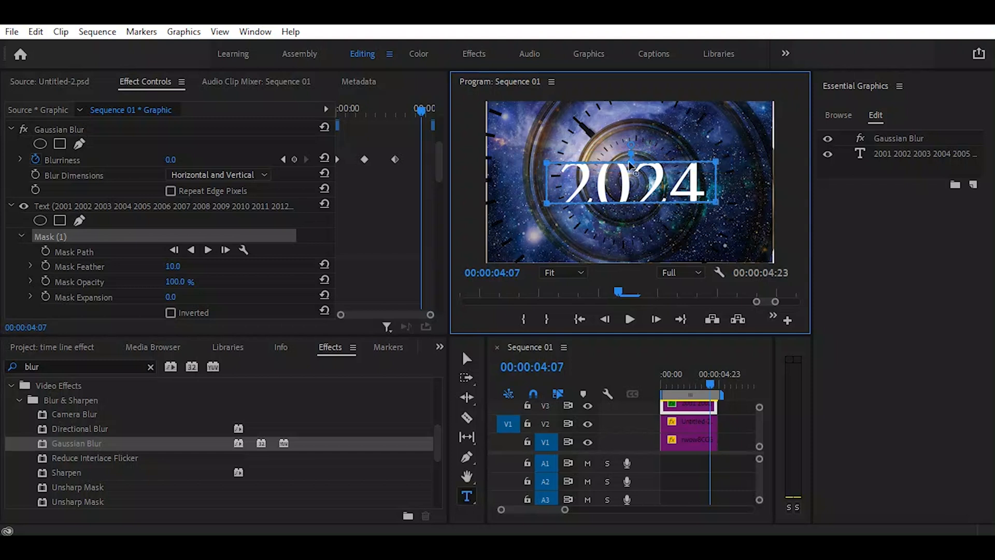
pyautogui.moveTo(715, 164); pyautogui.dragTo(715, 152)
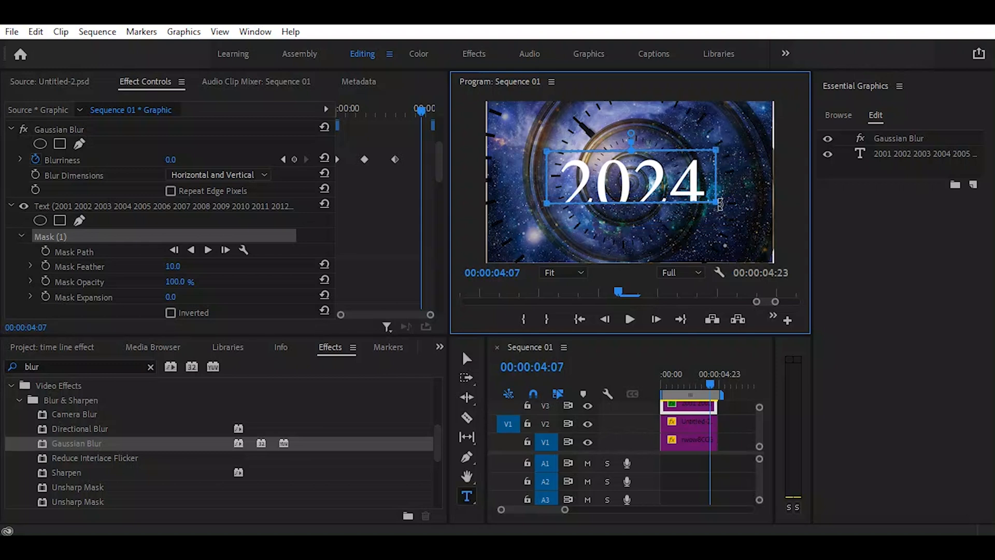
pyautogui.moveTo(717, 203); pyautogui.dragTo(717, 219)
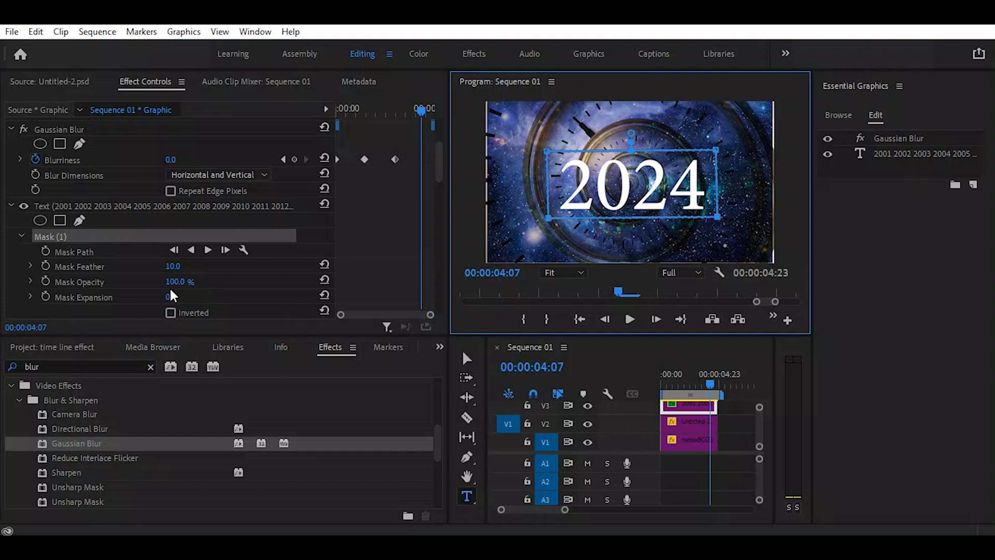
# Set the feather of the year text's mask to 192 so the neighbouring years fade out.
pyautogui.moveTo(174, 267); pyautogui.dragTo(316, 268)
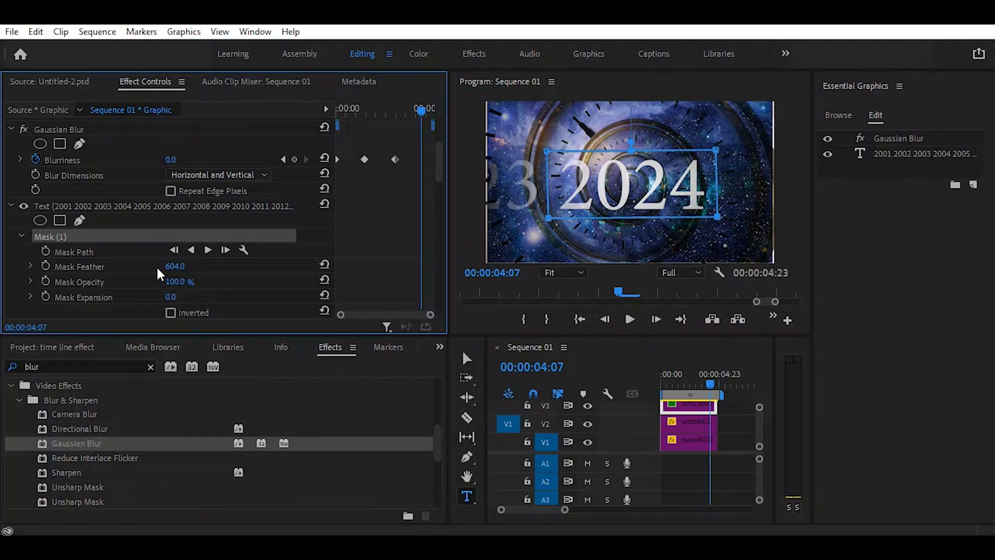
pyautogui.moveTo(175, 273); pyautogui.dragTo(167, 273)
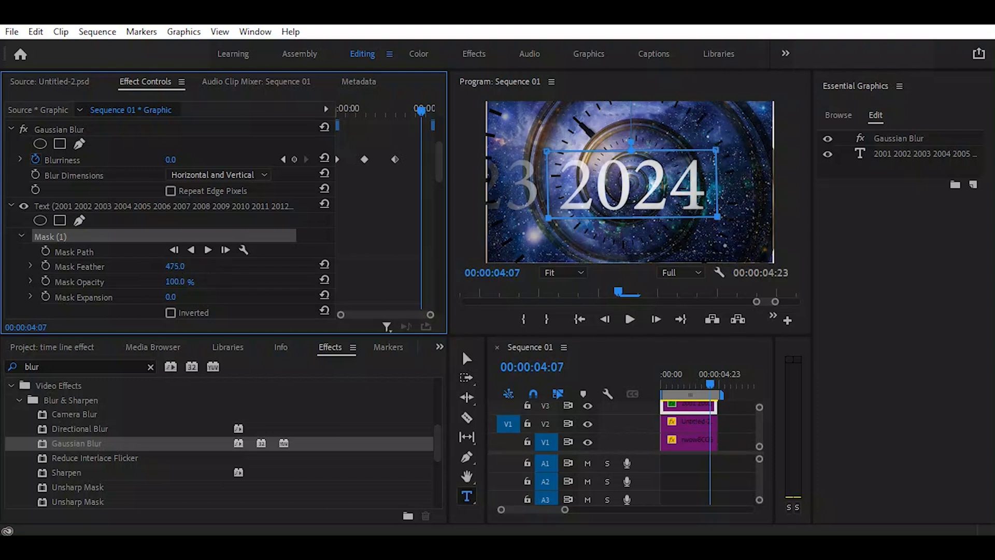
pyautogui.moveTo(175, 266); pyautogui.dragTo(50, 266)
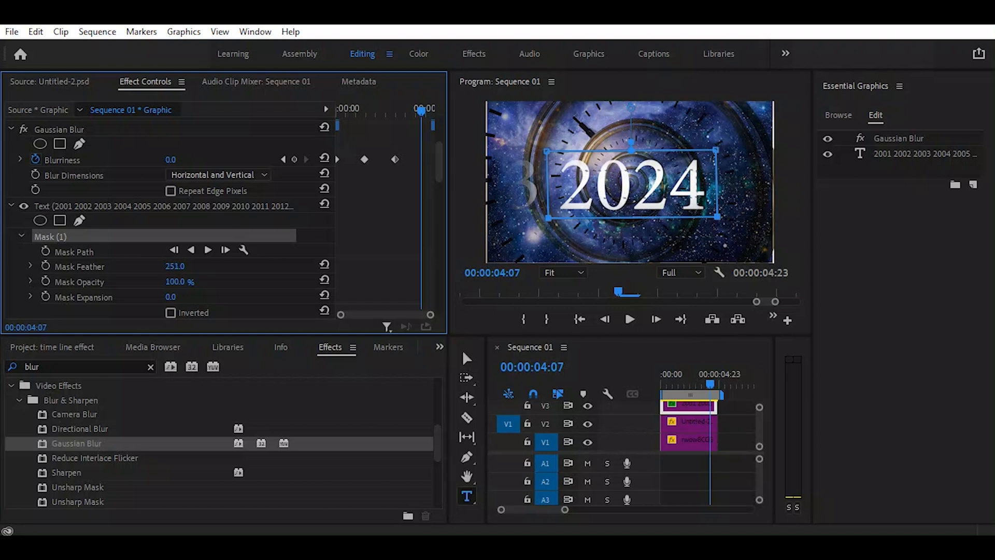
pyautogui.moveTo(21, 266); pyautogui.dragTo(19, 266)
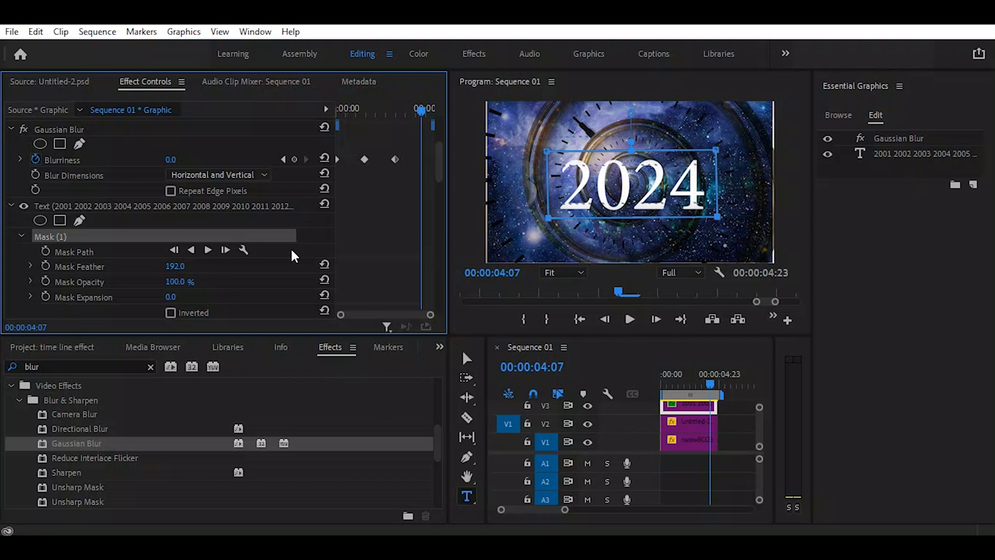
# Play the sequence from the start to preview the years scrolling through the feathered mask.
pyautogui.click(710, 381)
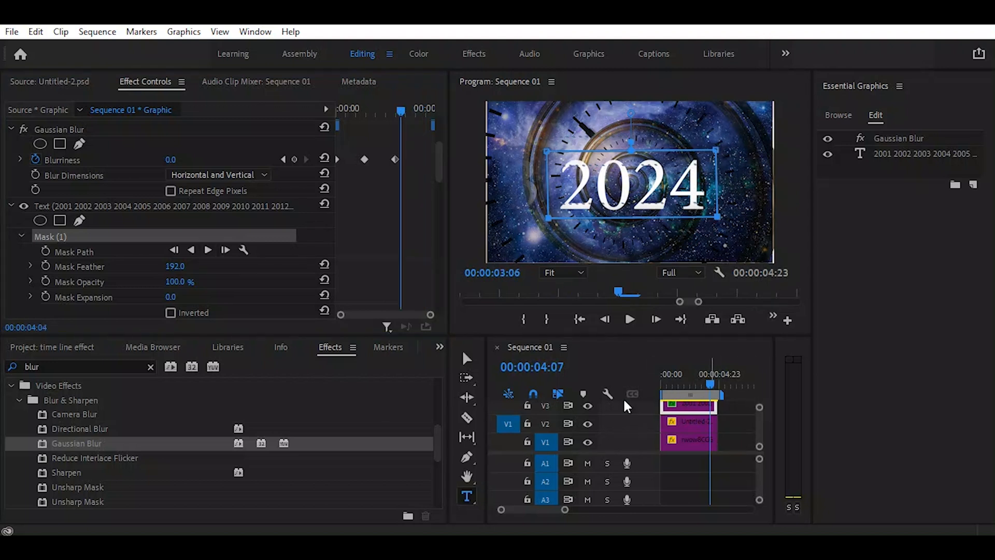
pyautogui.press('space')
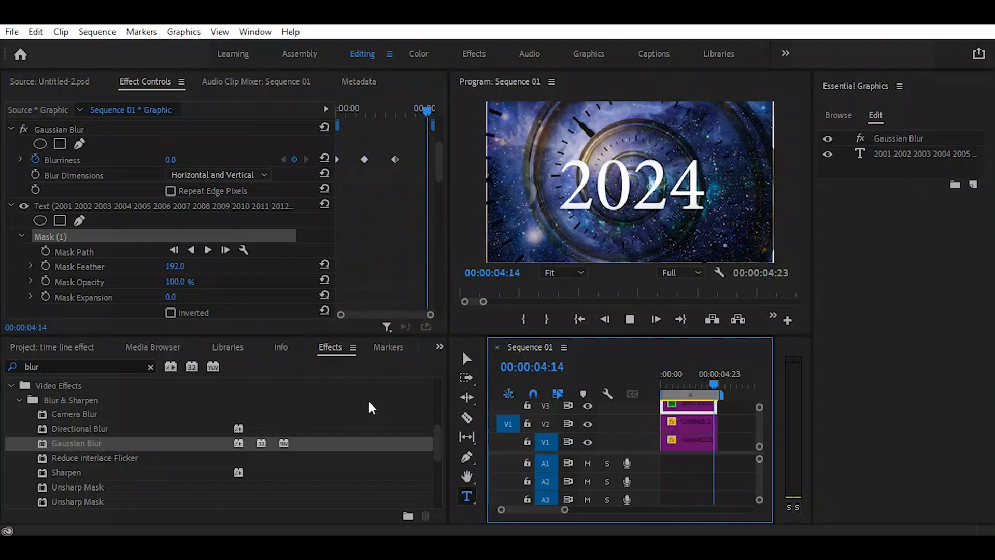
pyautogui.press('space')
pyautogui.press('space')
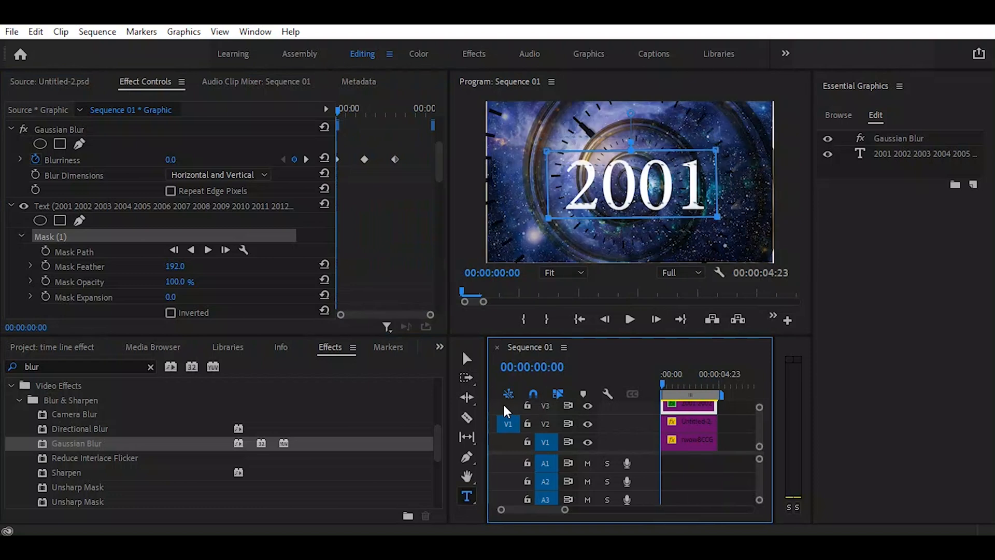
pyautogui.press('space')
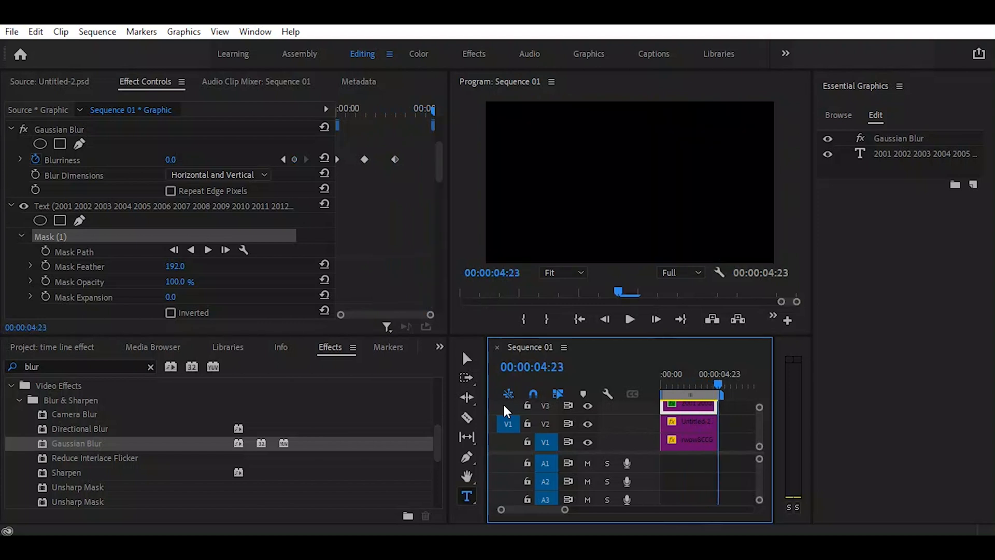
# Scrub through the second half of the sequence to check the masked years, and return the playhead to the start.
pyautogui.click(692, 381)
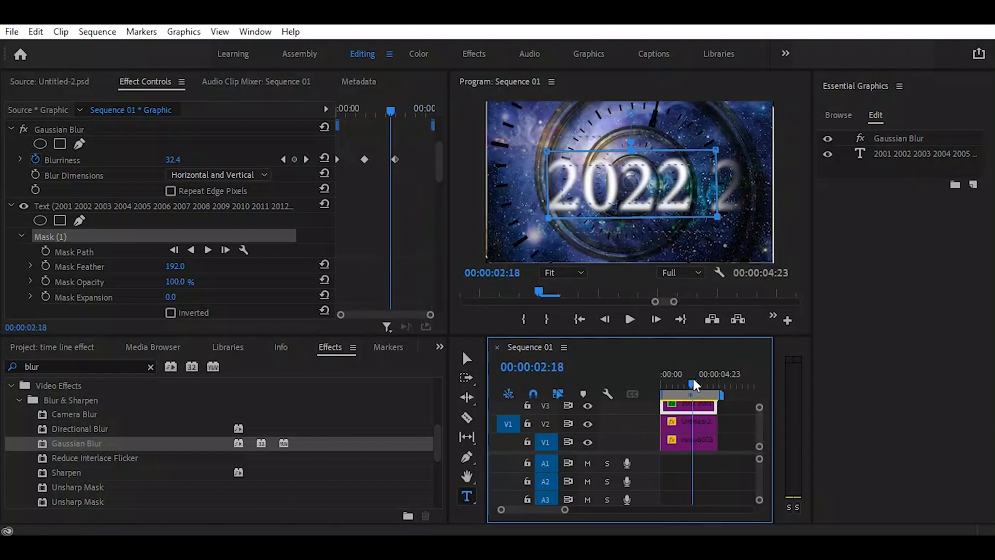
pyautogui.moveTo(693, 381); pyautogui.dragTo(712, 382)
pyautogui.click(663, 382)
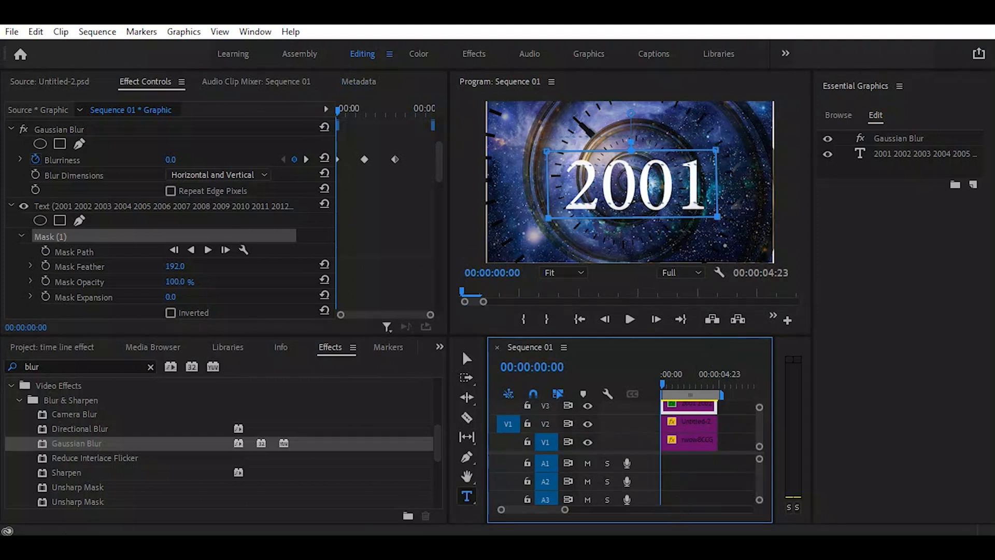
pyautogui.moveTo(657, 519)
pyautogui.click(610, 469)
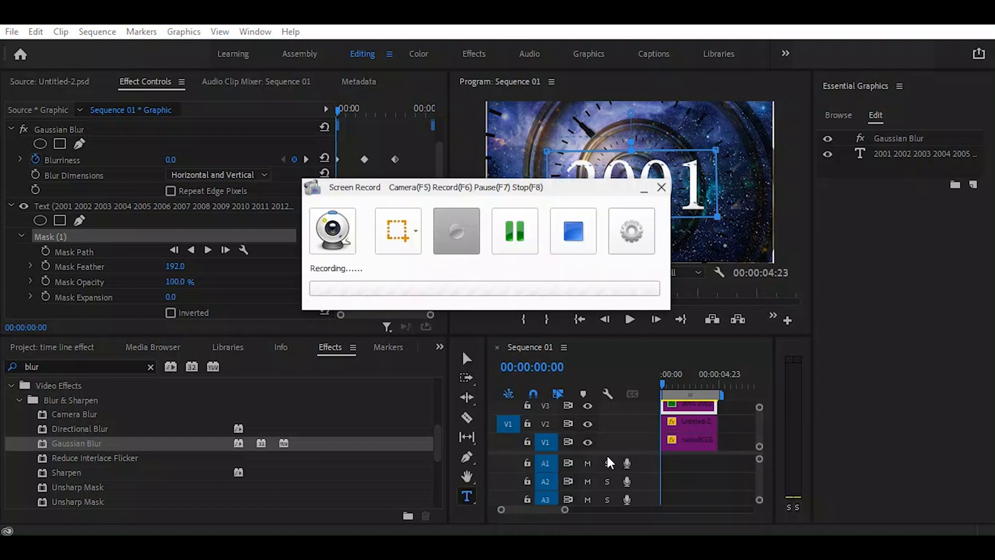